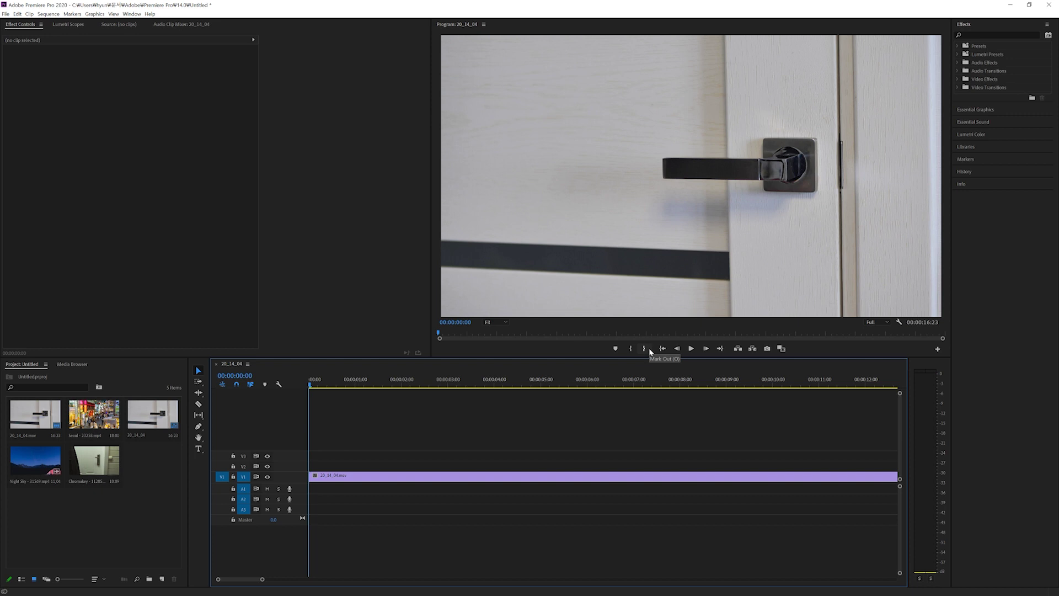
Split the door clip on the timeline at 00:00:03:04, where the door starts to open, and keep the playhead at the cut
key(Right)
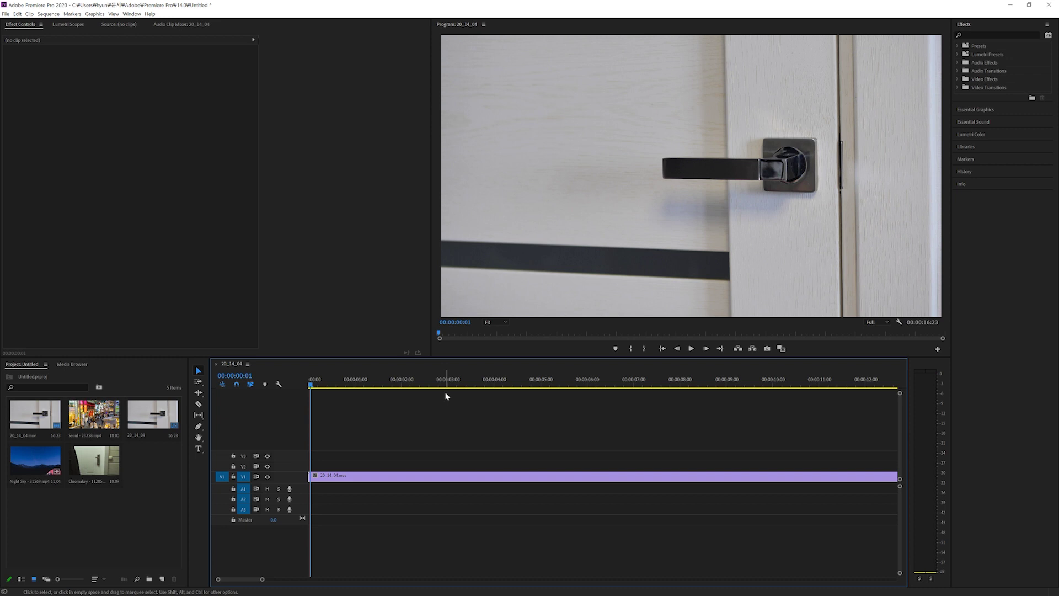
click(163, 493)
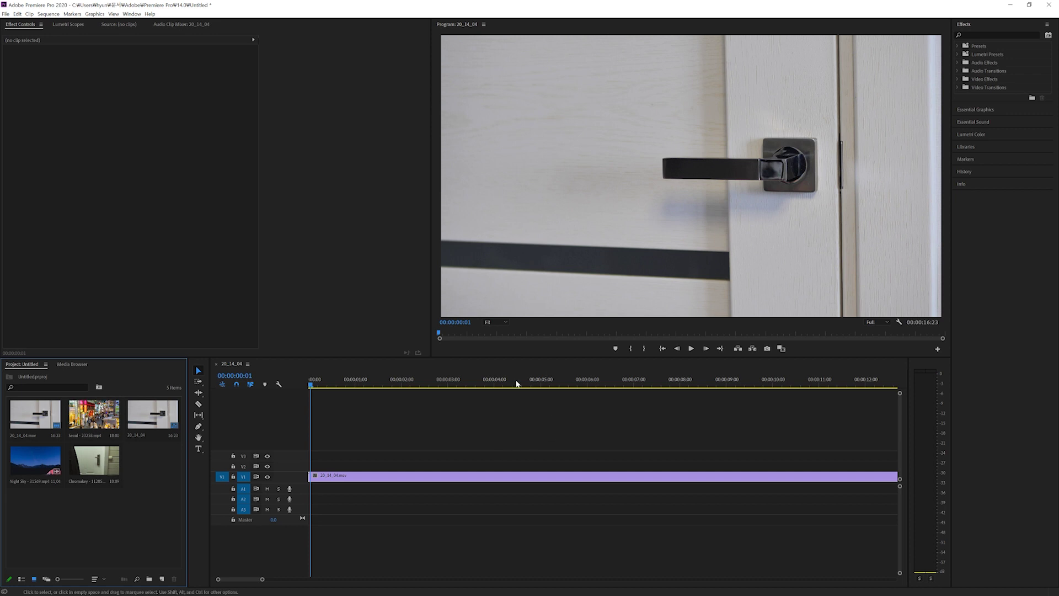
click(312, 386)
drag(312, 386, 457, 387)
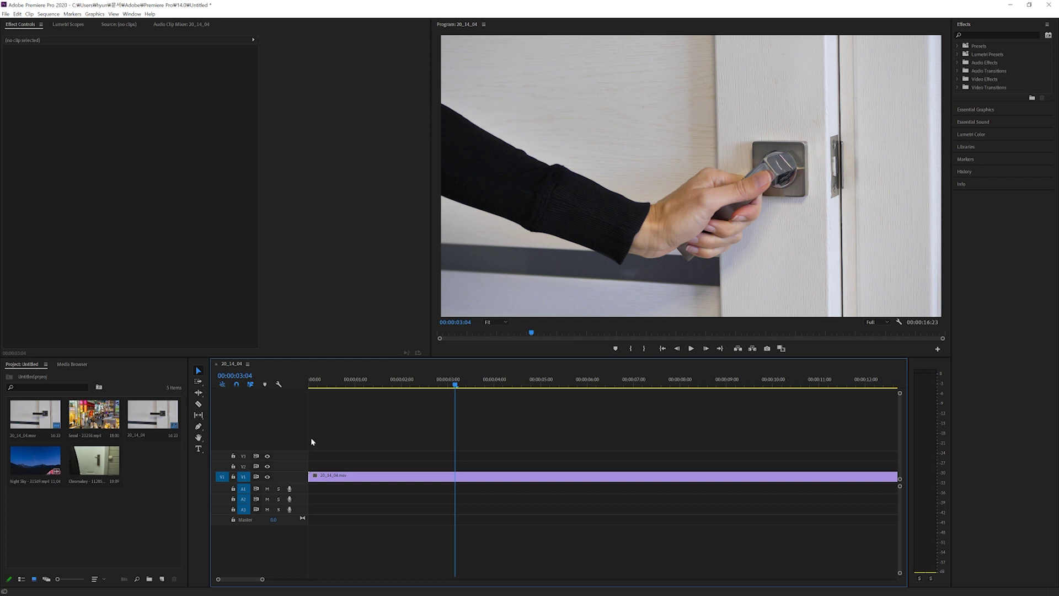
key(ctrl+k)
key(Left)
key(Left)
key(Left)
key(Left)
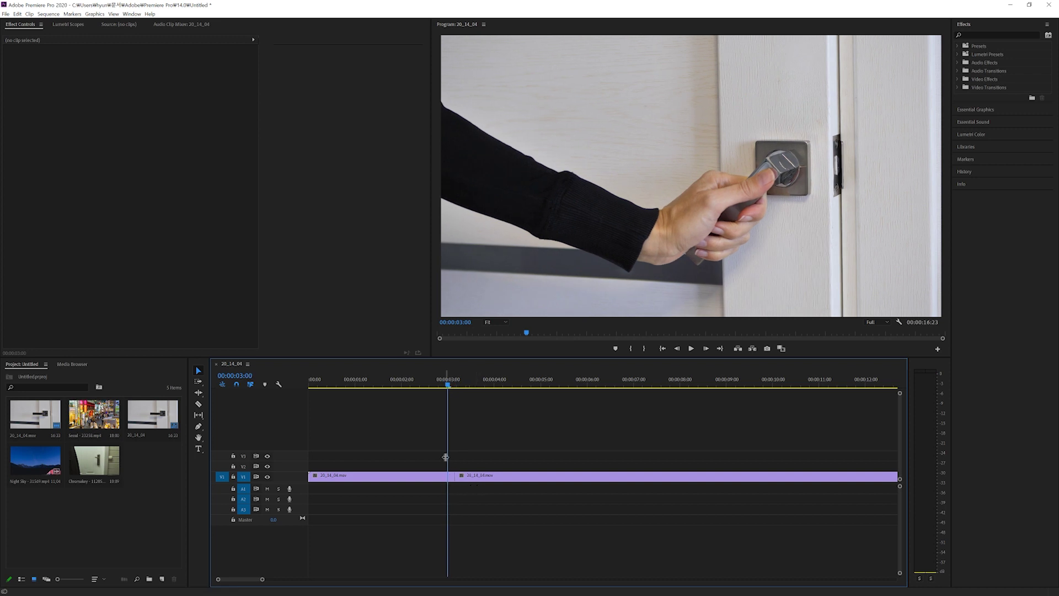
drag(448, 385, 458, 392)
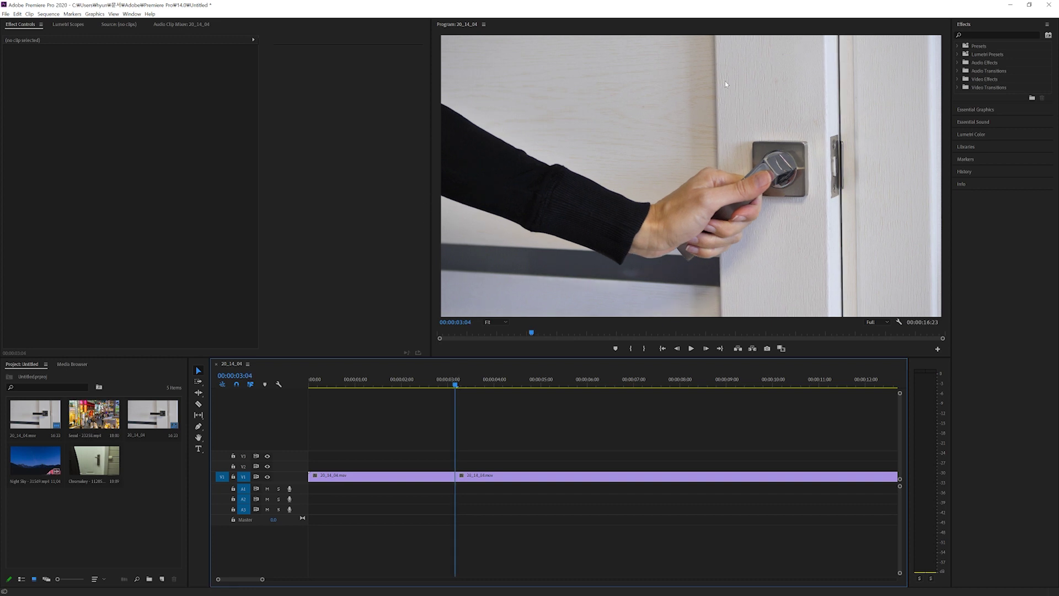
Add a rectangular opacity mask to the clip segment after the cut, invert it, and place it at the frame's top edge over the door's edge
click(581, 476)
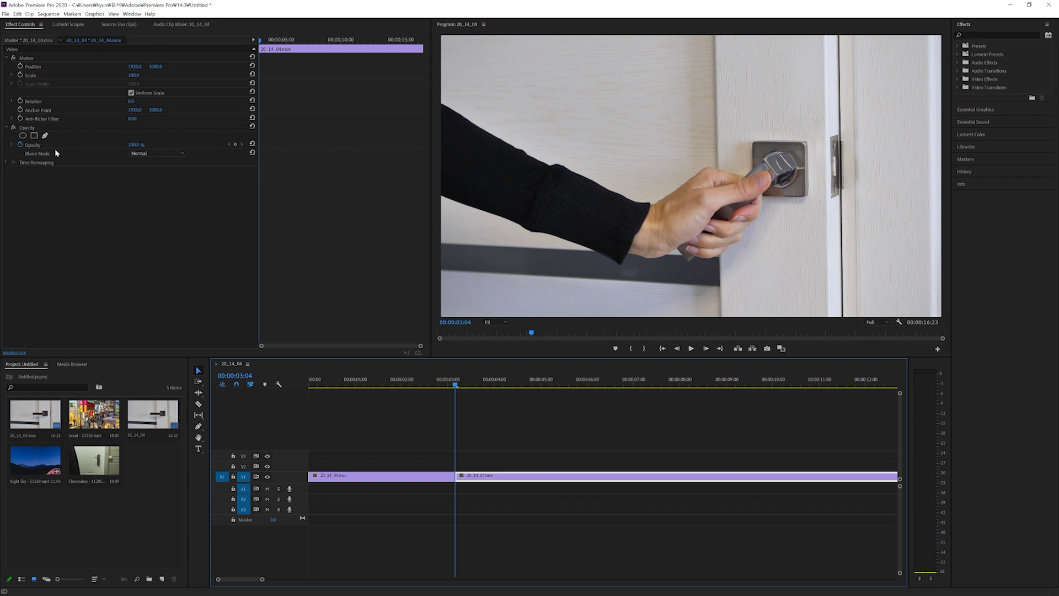
click(33, 135)
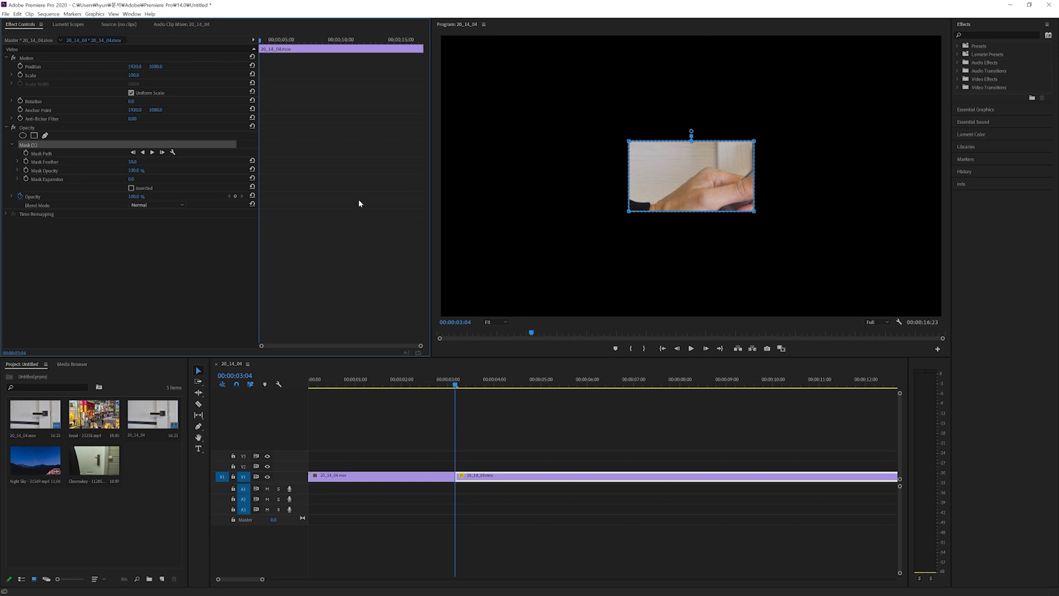
drag(671, 160, 756, 59)
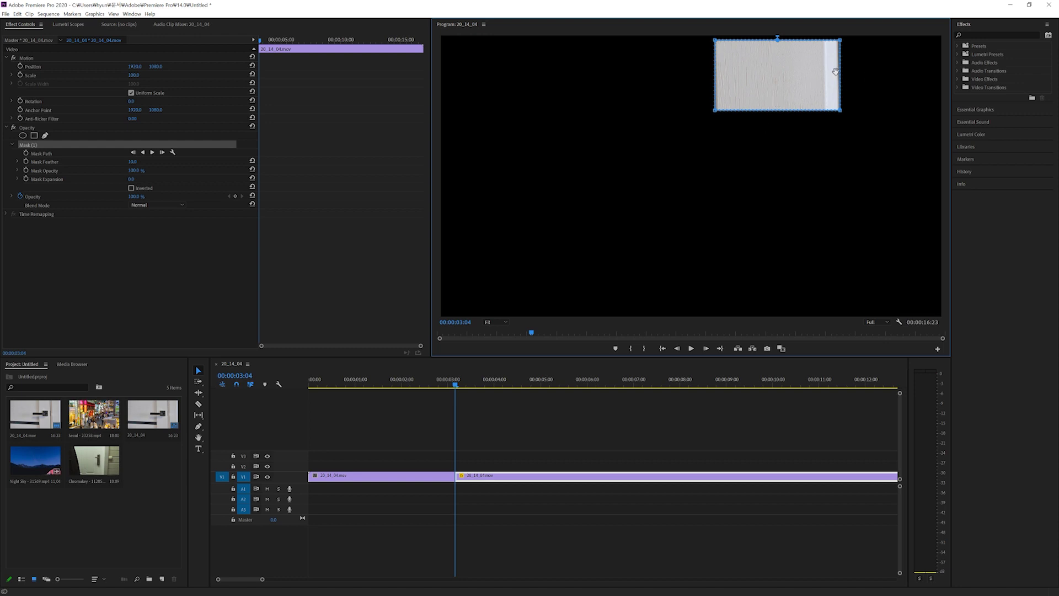
click(132, 188)
drag(809, 65, 808, 61)
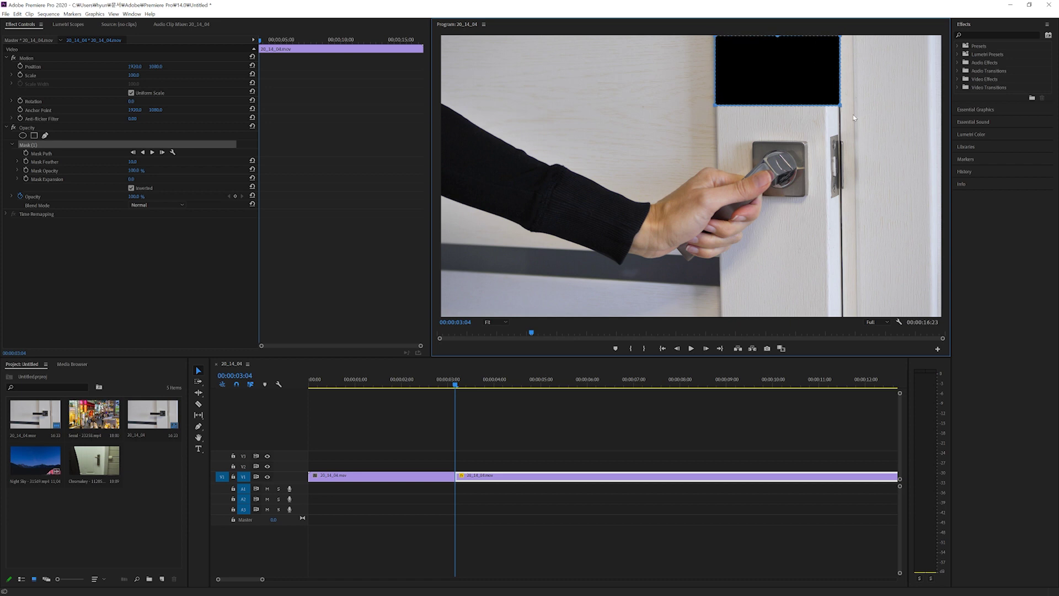
Reshape the mask into a thin full-height strip over the dark door gap and enable Mask Path keyframing at 00:00:03:04
drag(839, 107, 842, 276)
drag(842, 291, 842, 316)
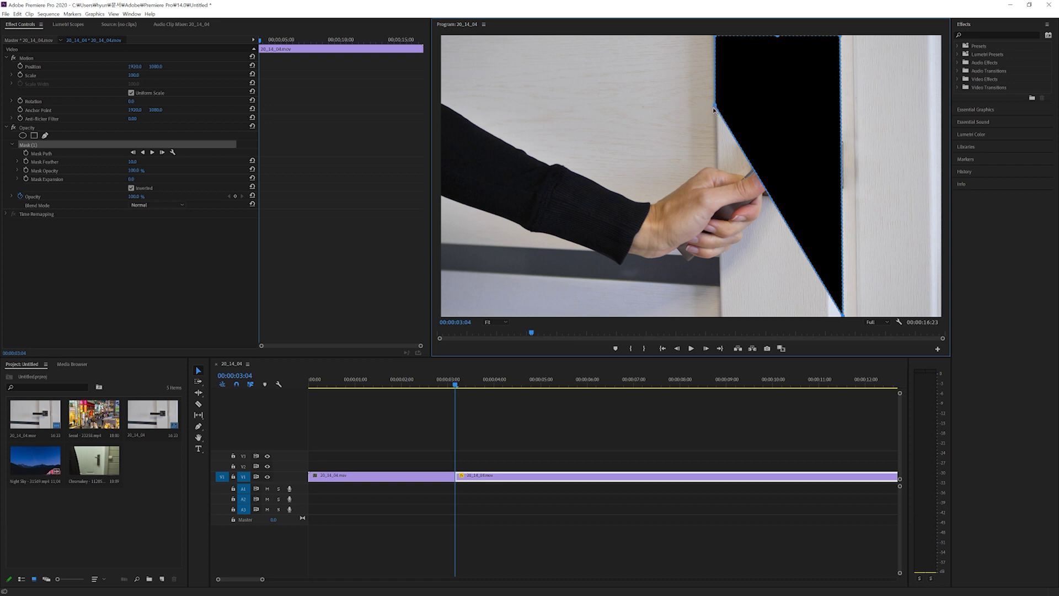
drag(714, 110, 840, 316)
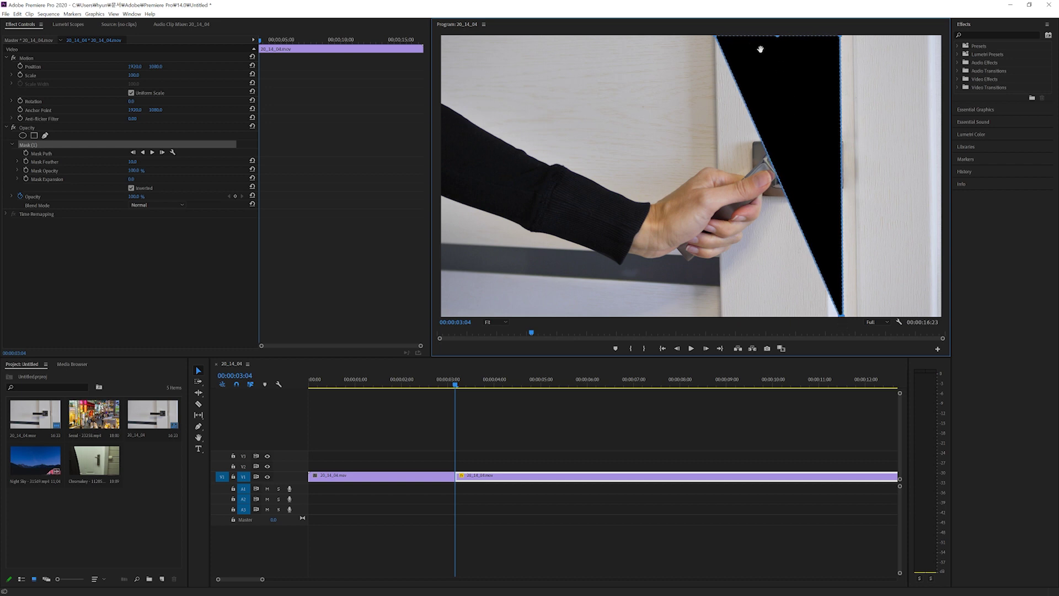
drag(716, 40, 839, 39)
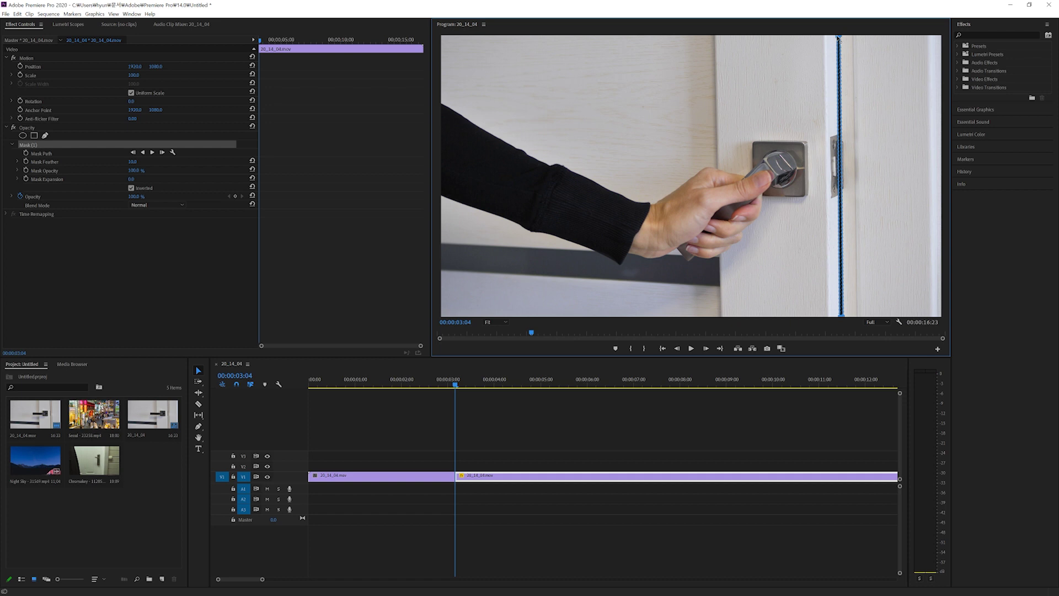
click(37, 155)
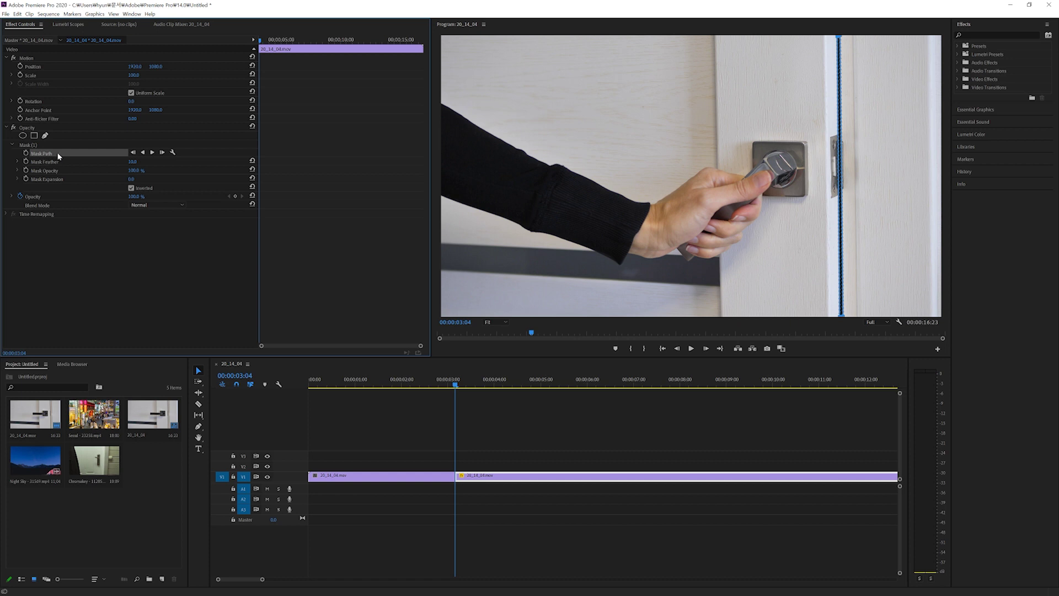
click(26, 153)
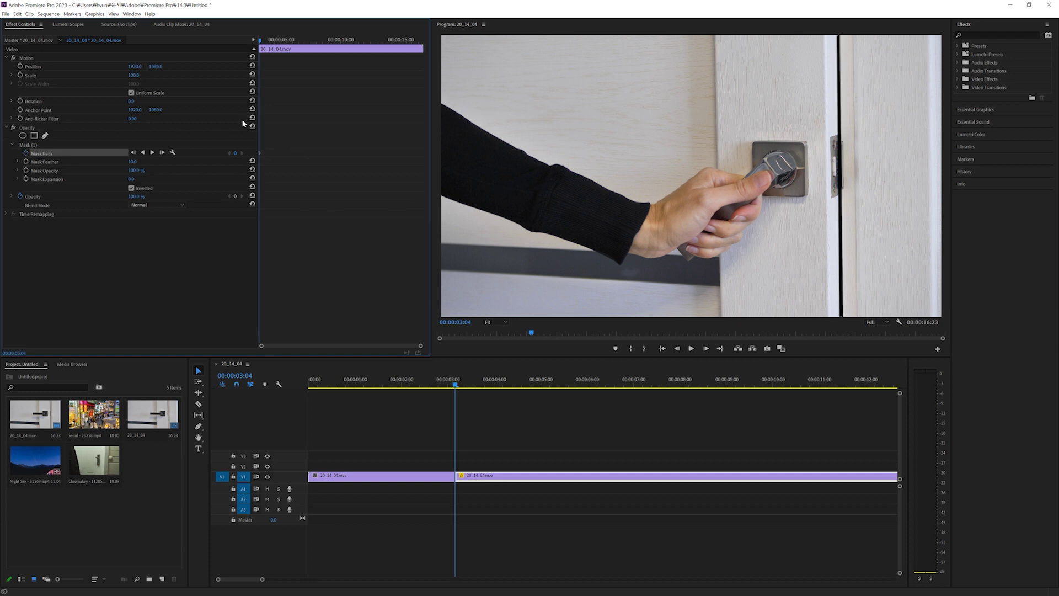
At 00:00:03:15, move the mask's upper-left corner out to the edge of the opening door
drag(262, 41, 266, 41)
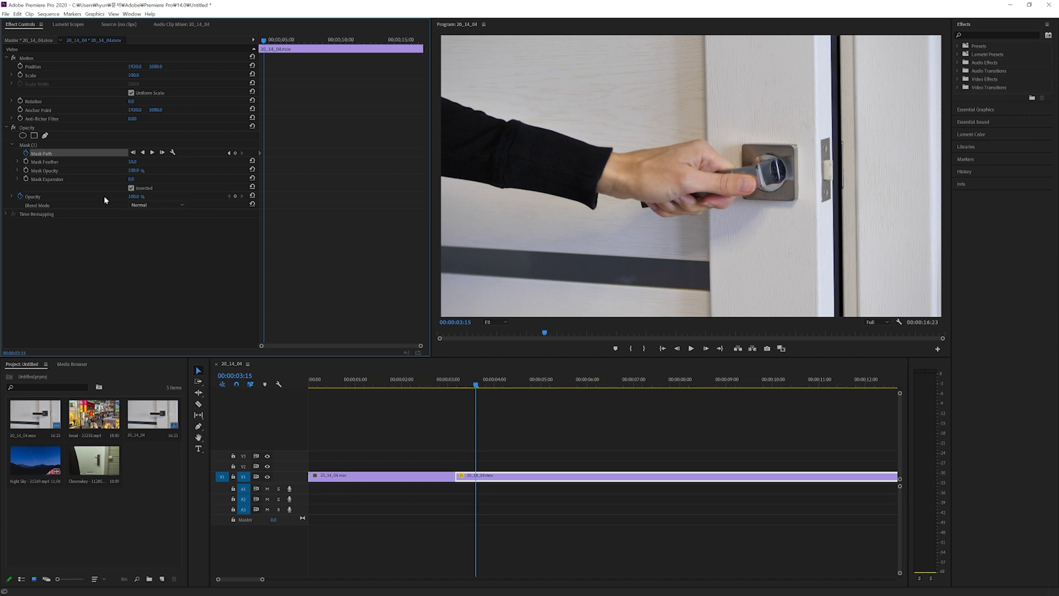
click(81, 145)
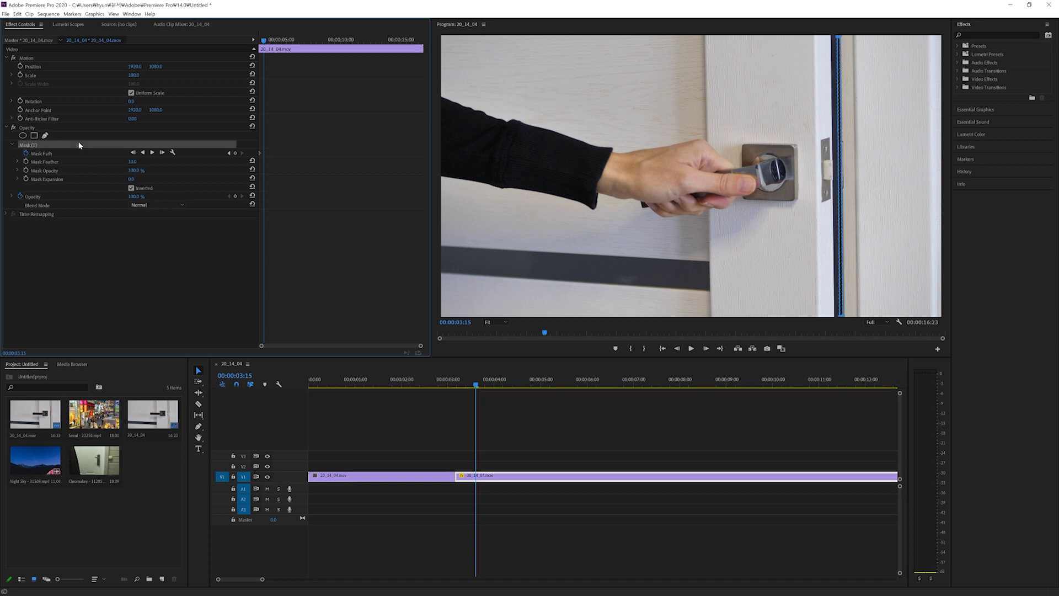
click(838, 41)
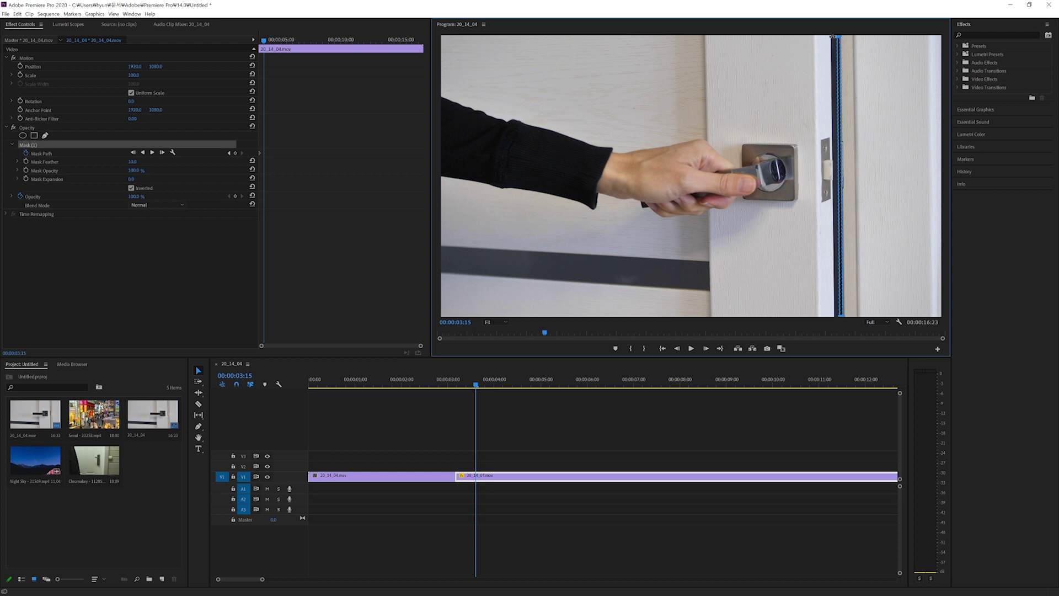
drag(833, 36, 827, 38)
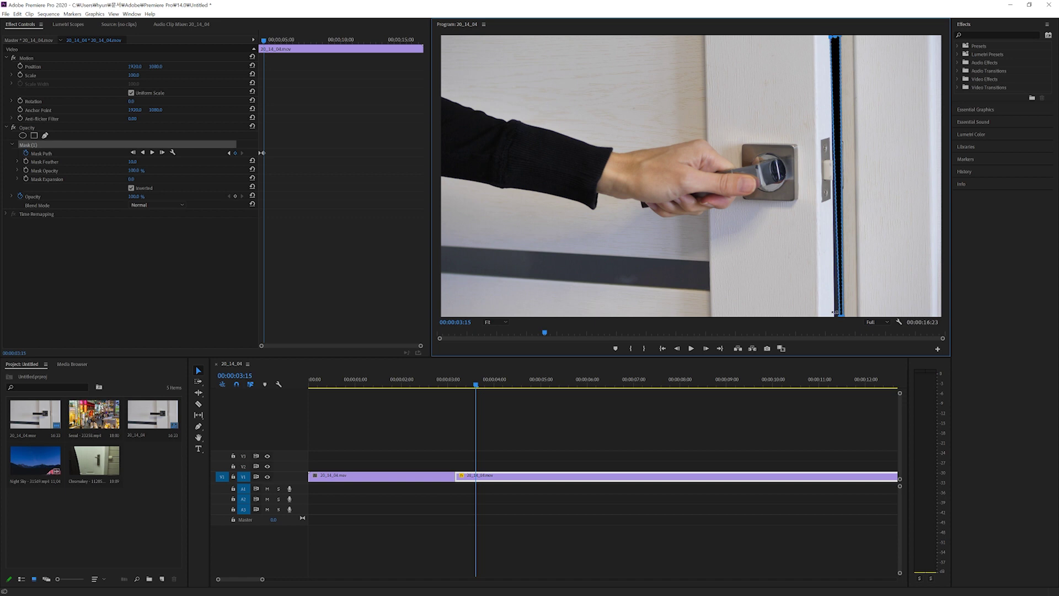
Align the mask's lower-left corner with the door's edge at the bottom of the frame, using 150% preview zoom, and return the preview to Fit
drag(839, 318, 838, 315)
click(506, 322)
click(507, 386)
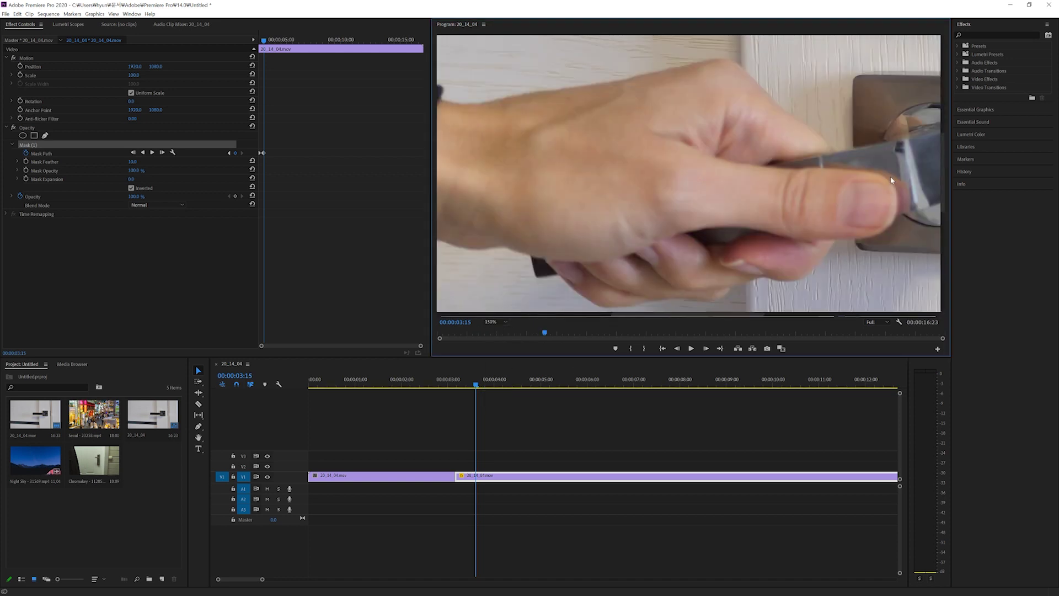
scroll(946, 154, up, 3)
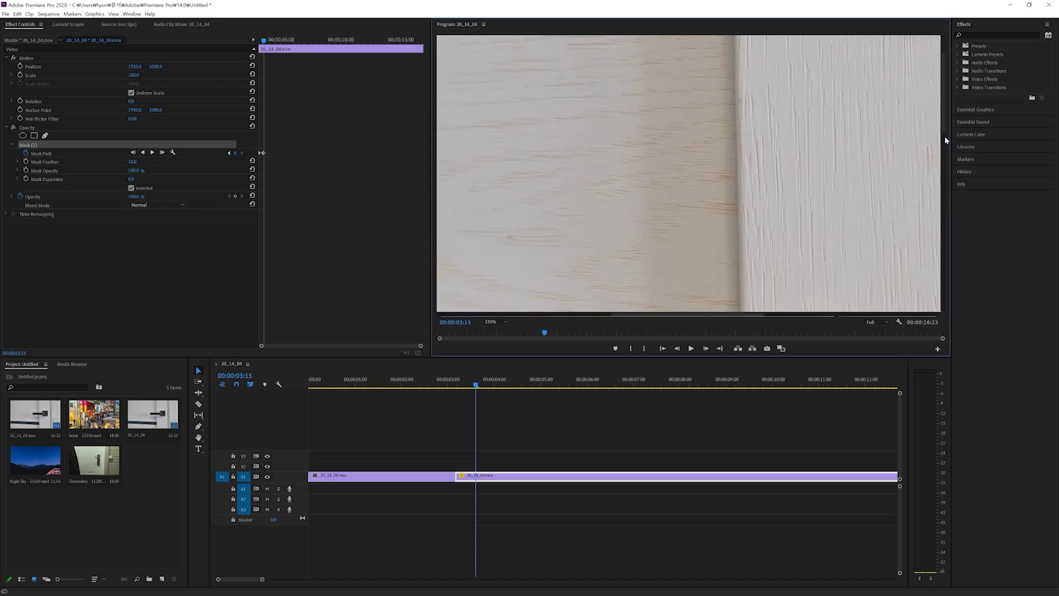
drag(944, 132, 942, 315)
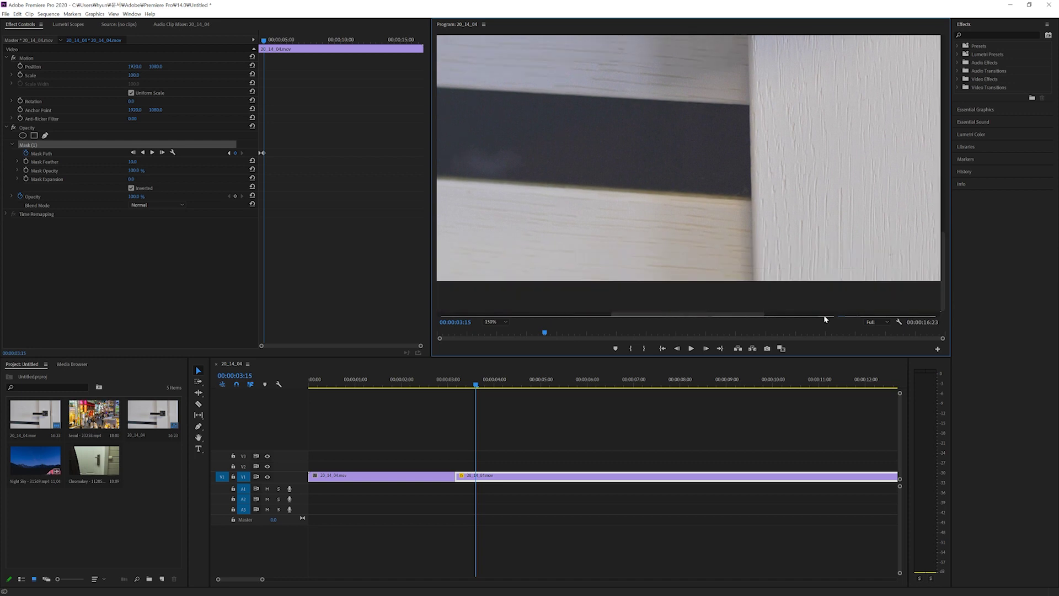
drag(763, 314, 876, 299)
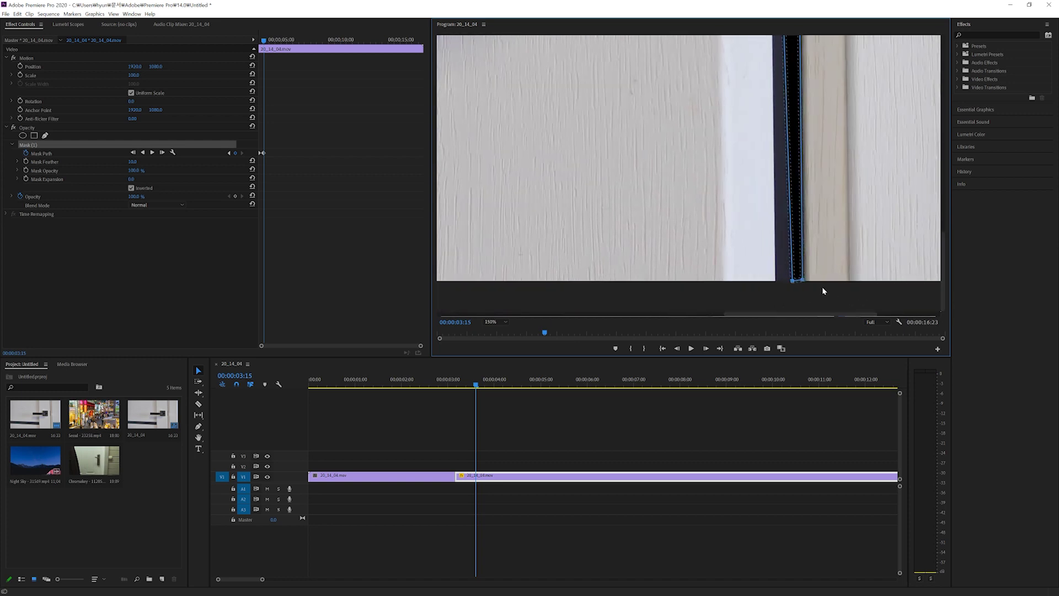
drag(794, 281, 775, 282)
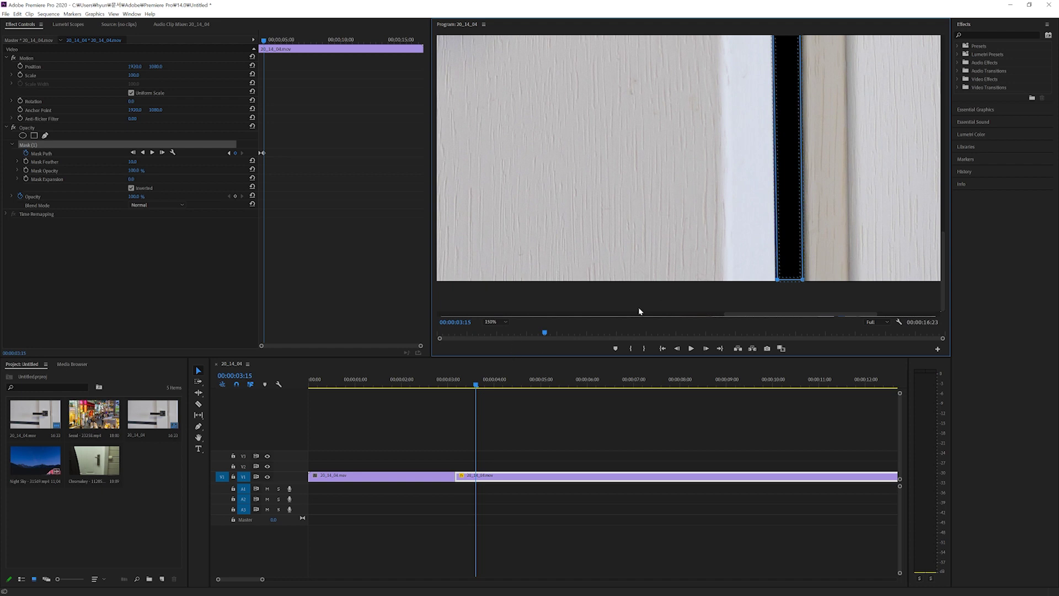
click(505, 323)
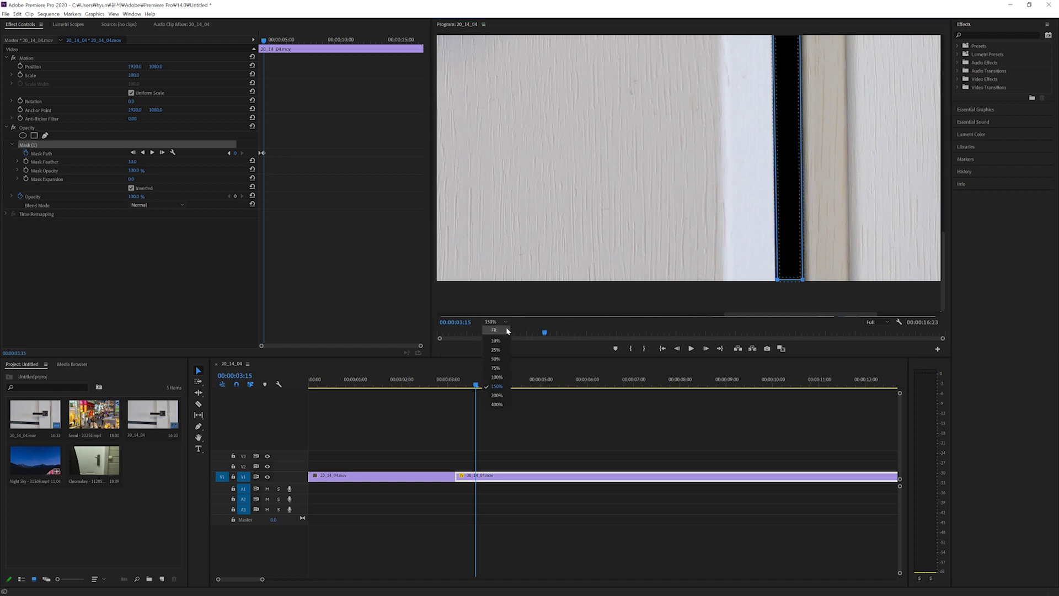
click(504, 330)
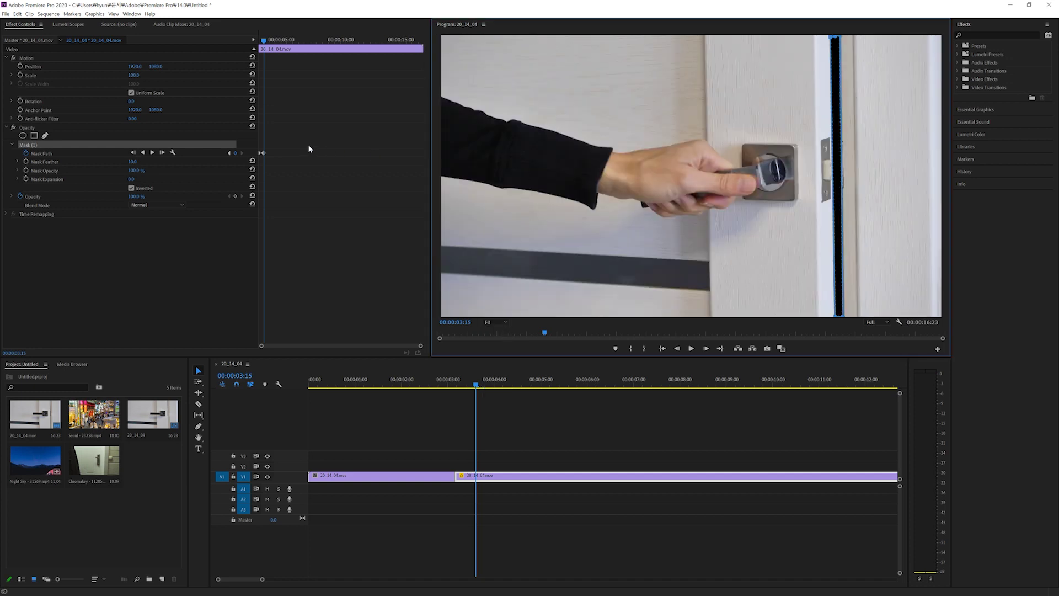
At 00:00:04:01, widen the mask by moving both left corners to the door's edge so it covers the whole gap
drag(267, 42, 269, 43)
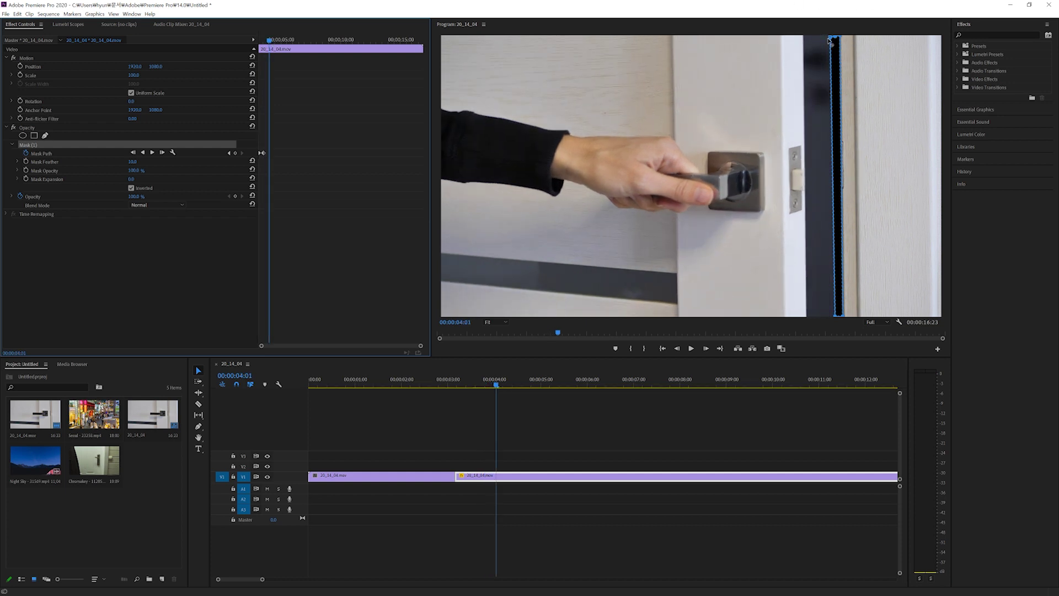
drag(831, 40, 805, 41)
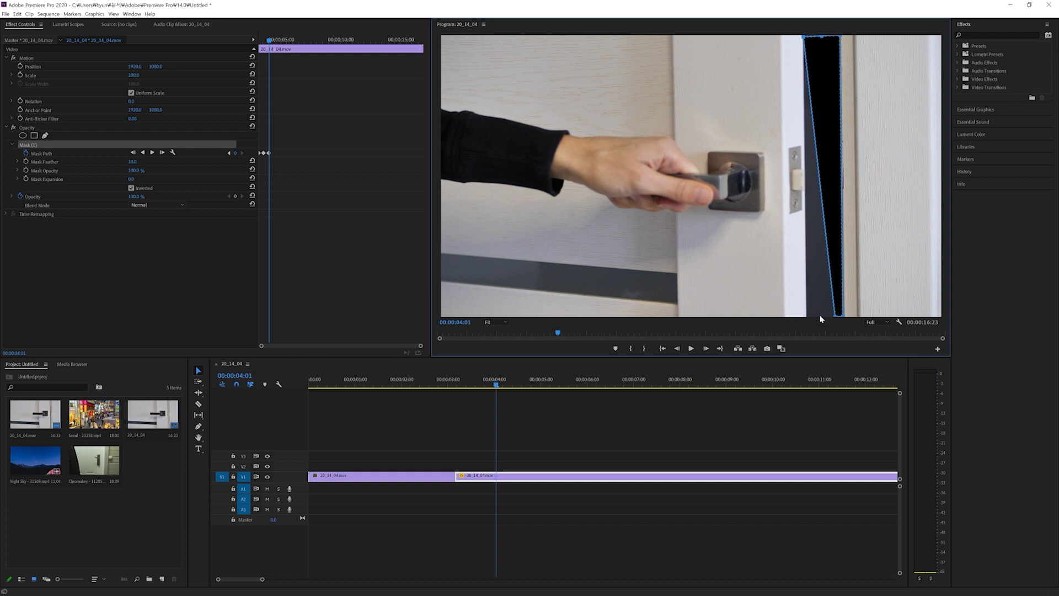
drag(835, 319, 808, 319)
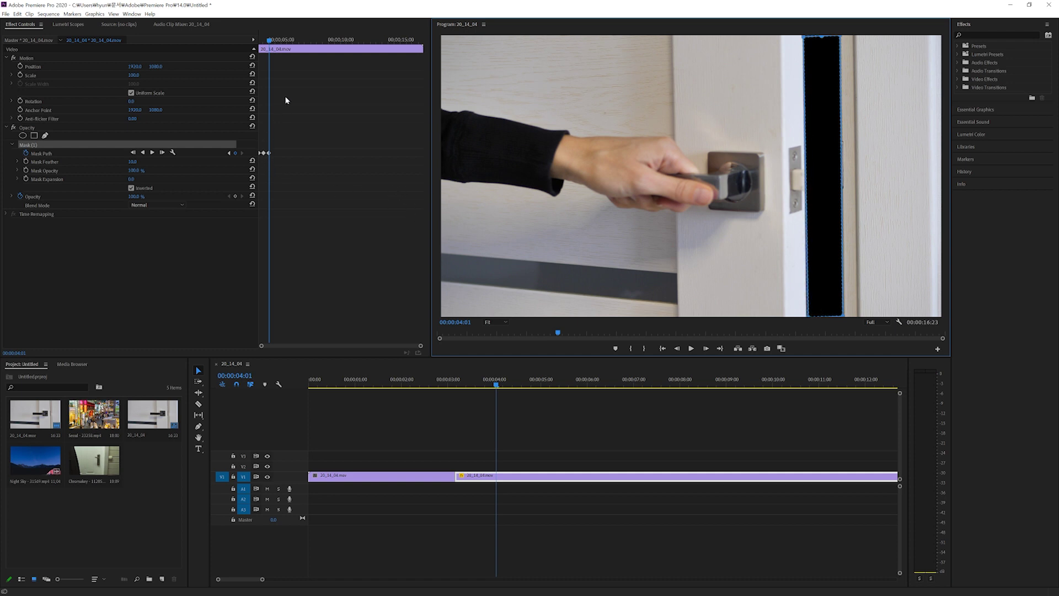
At 00:00:04:14, extend the mask's two left corners to the door's edge to cover the wider opening
mouse_move(270, 40)
mouse_down()
mouse_move(310, 45)
mouse_move(276, 53)
mouse_up()
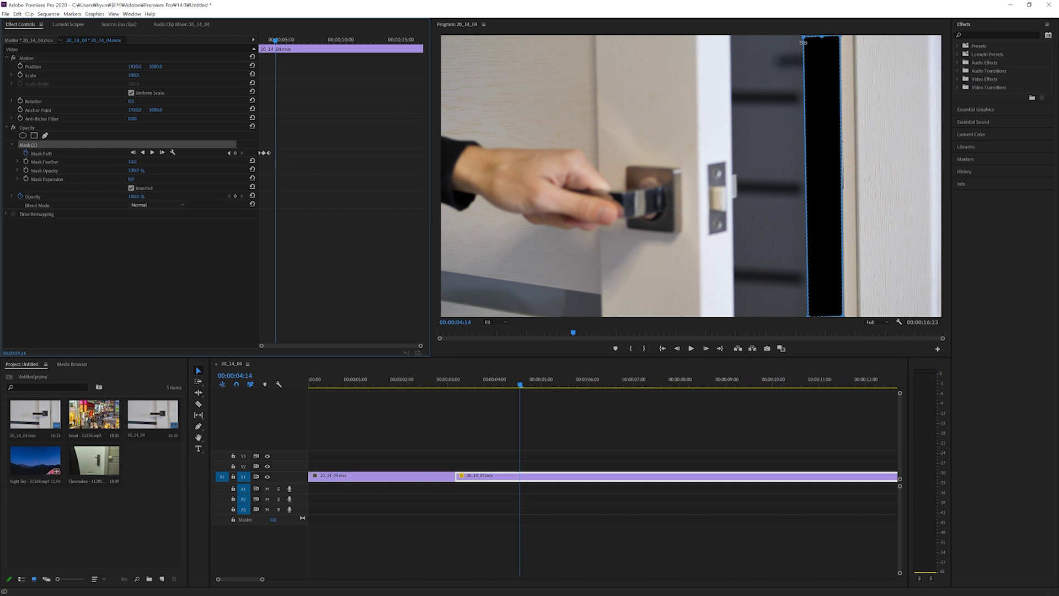
drag(804, 36, 731, 36)
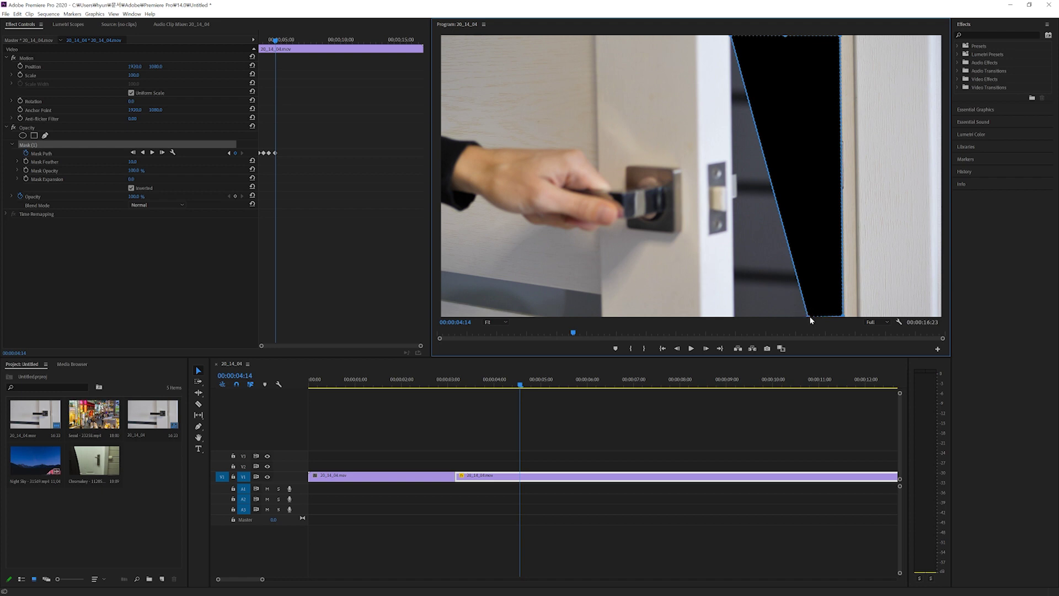
drag(807, 318, 736, 320)
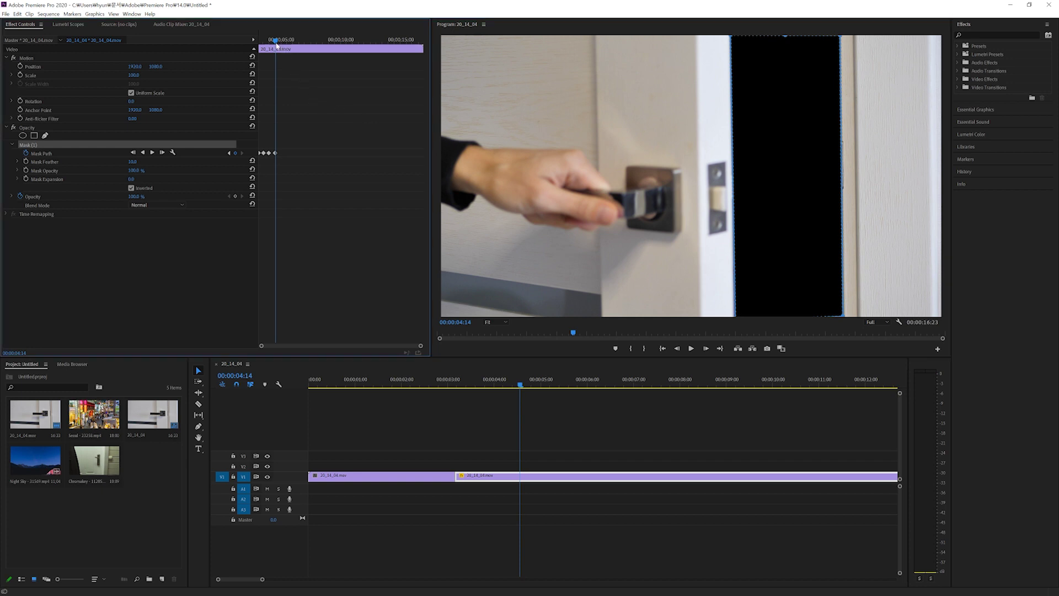
At 00:00:05:08, extend the mask's two left corners to the door's edge so it covers the wider opening
drag(276, 42, 284, 42)
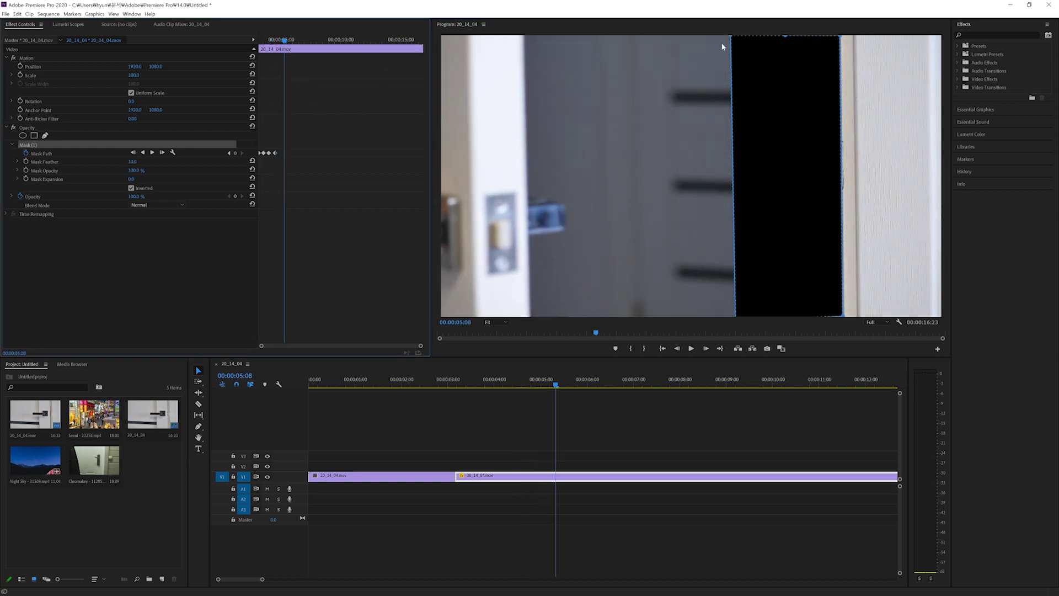
drag(730, 37, 527, 39)
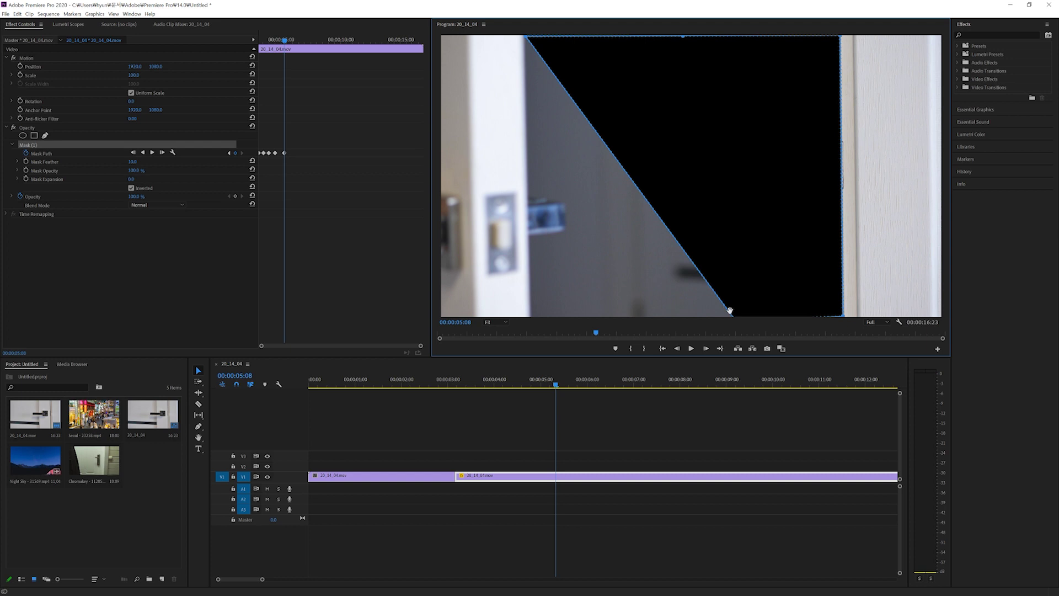
click(505, 324)
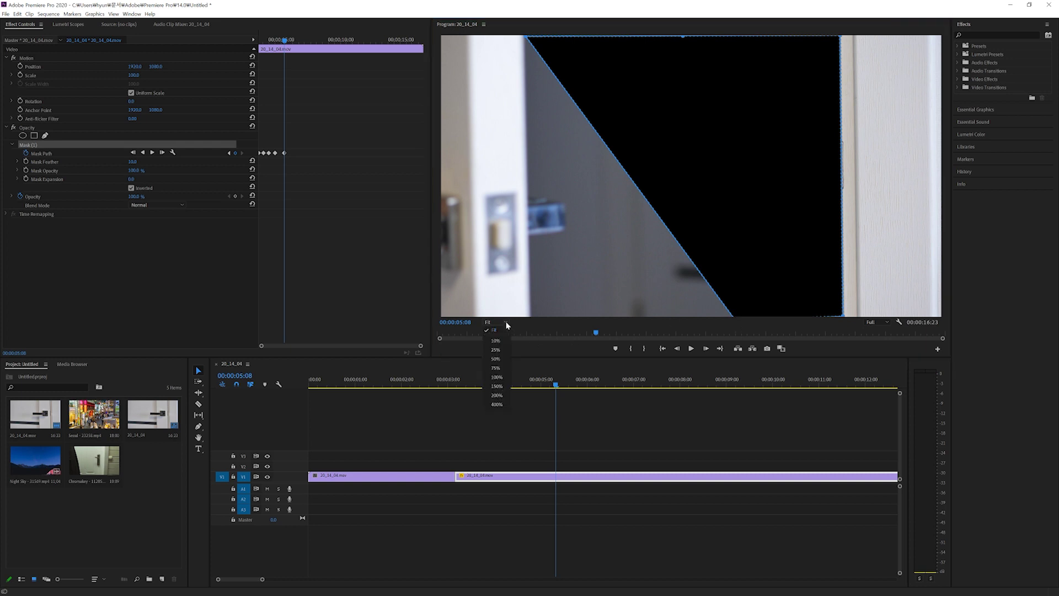
click(496, 386)
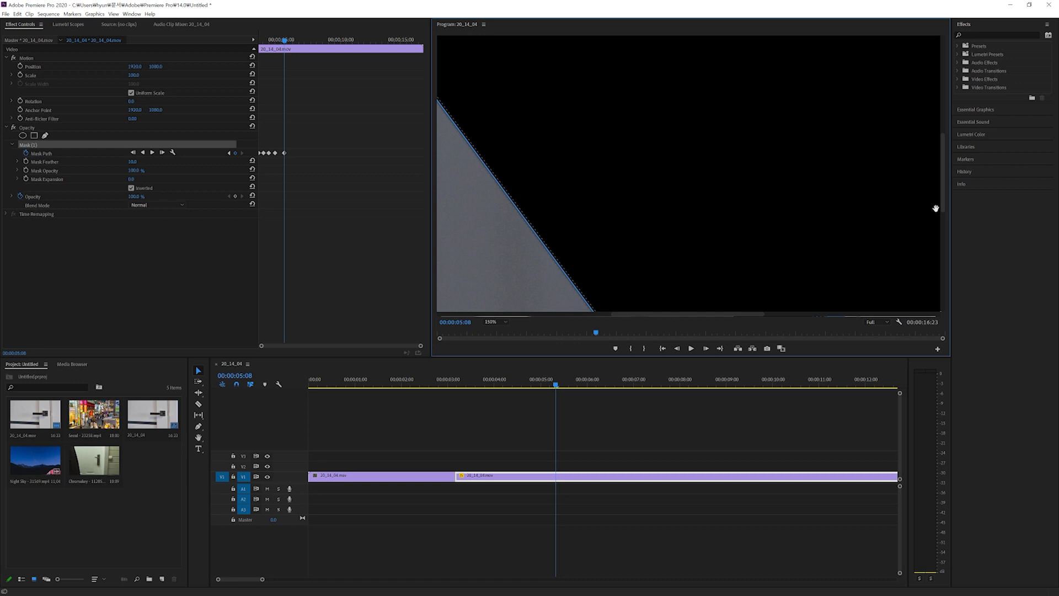
drag(942, 207, 954, 297)
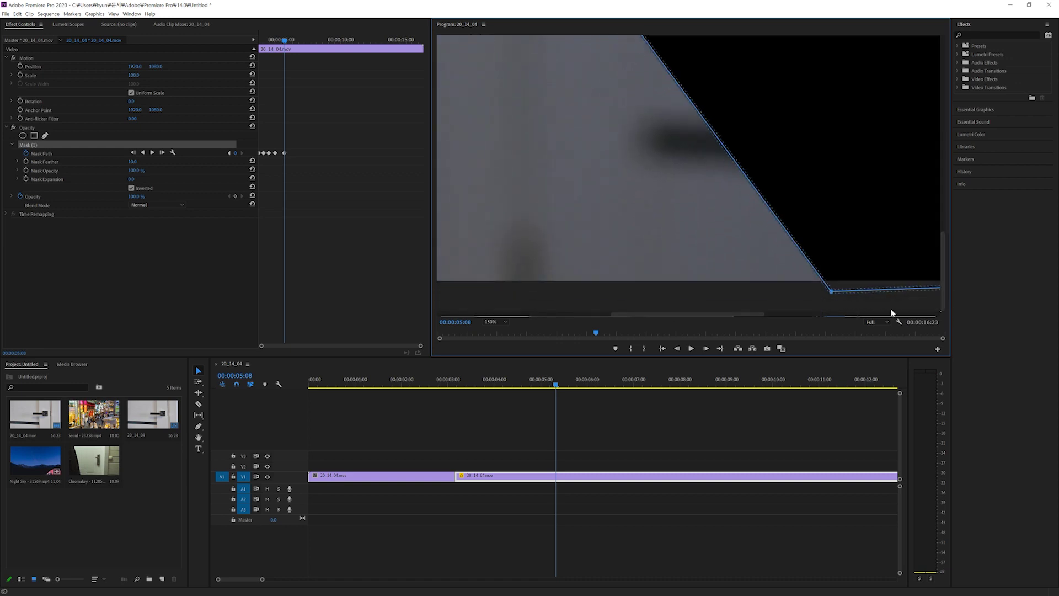
drag(831, 293, 459, 281)
drag(647, 313, 533, 319)
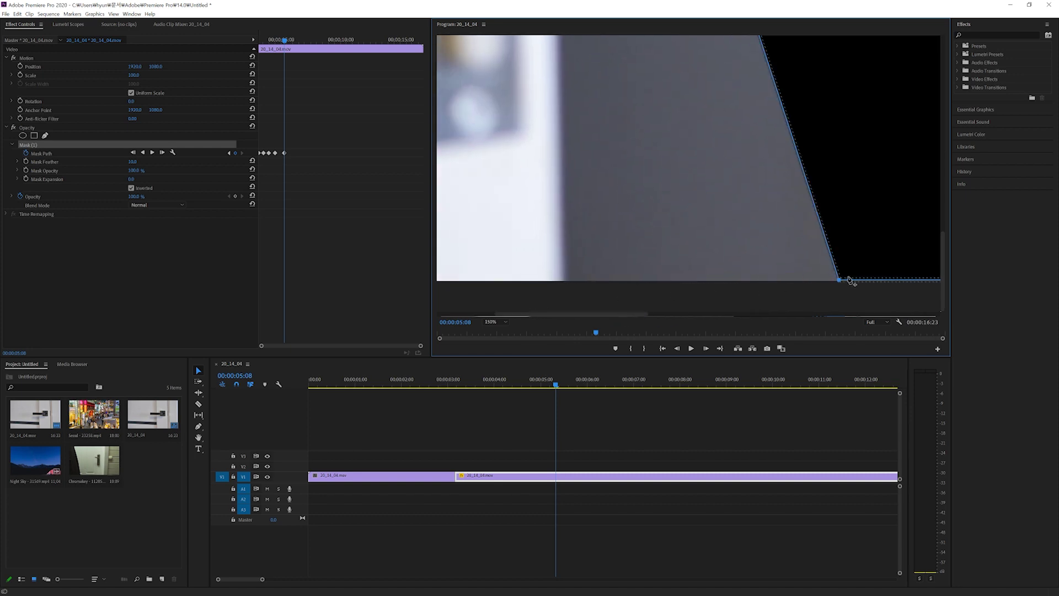
drag(837, 282, 565, 284)
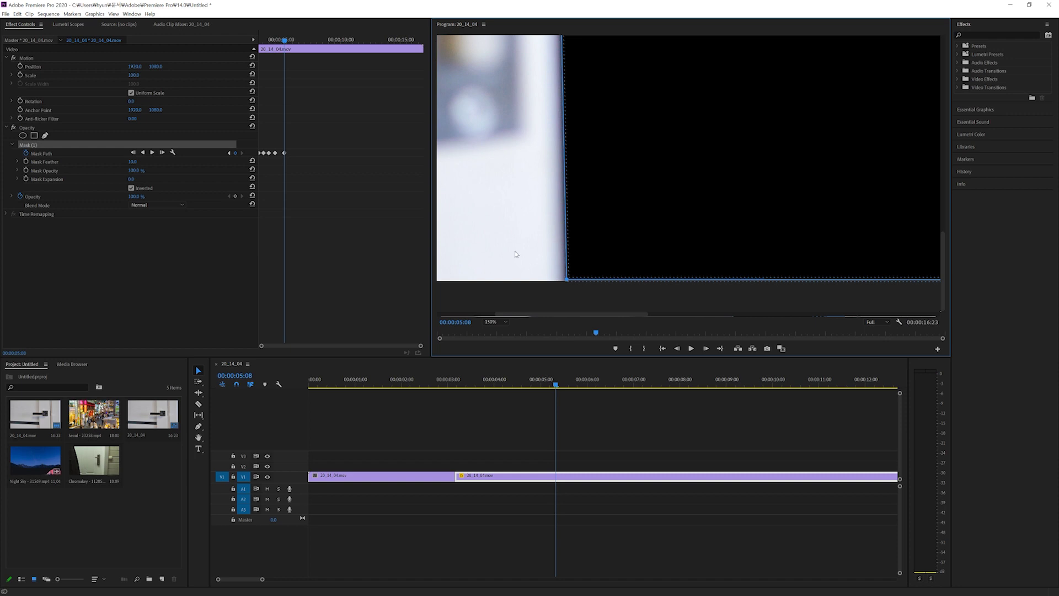
click(502, 321)
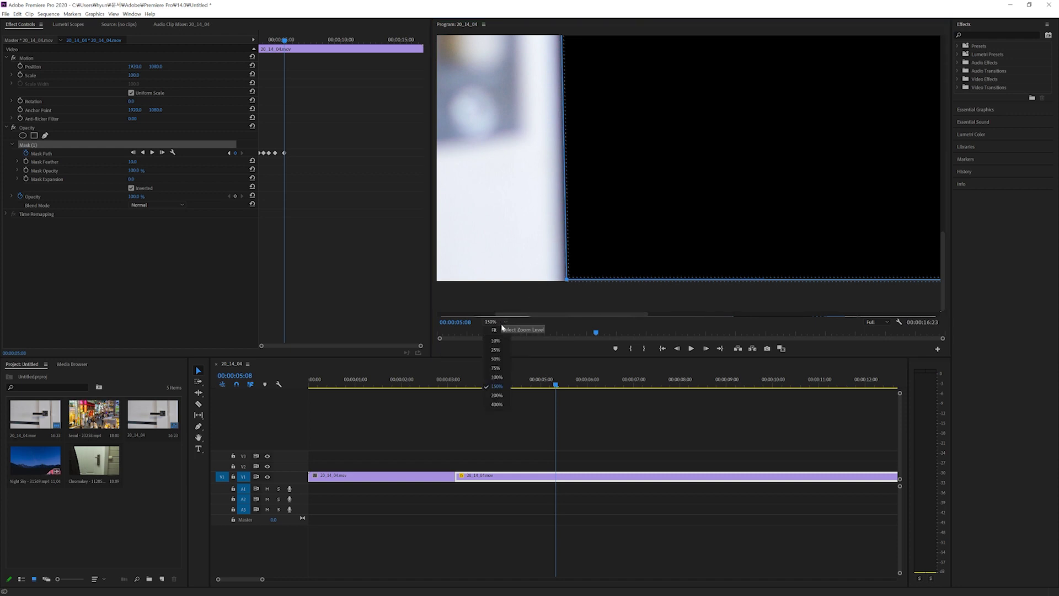
click(499, 330)
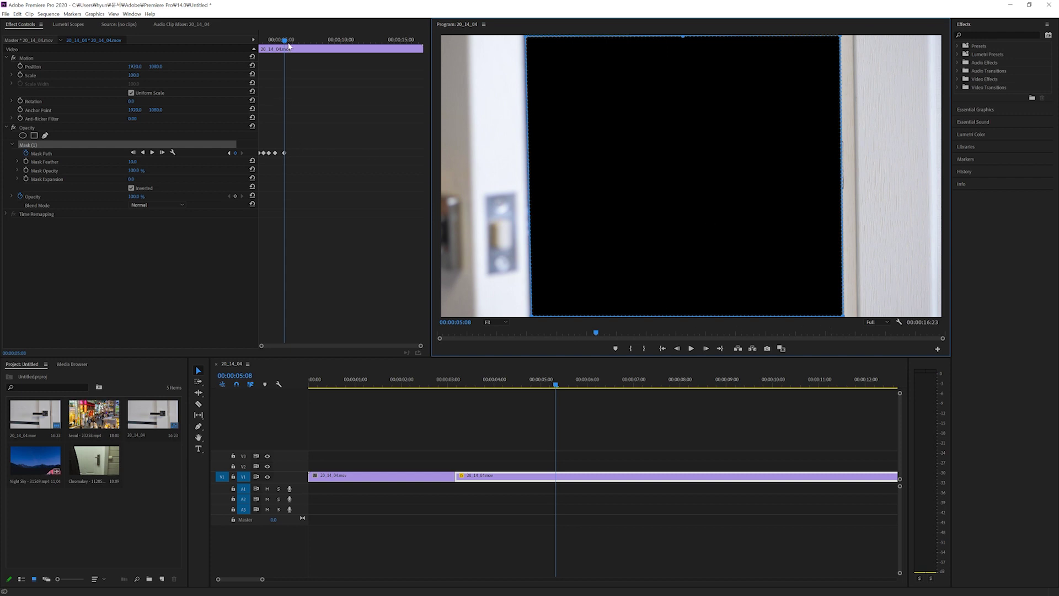
At 00:00:05:15, move the mask's two left corners out to the left edge of the frame
drag(287, 46, 290, 47)
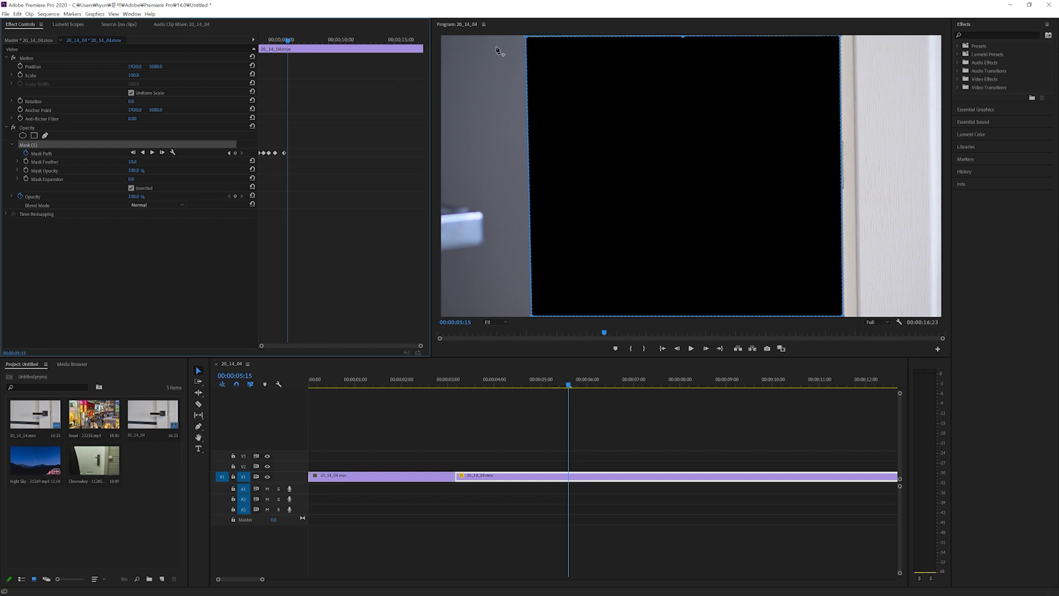
drag(519, 41, 438, 36)
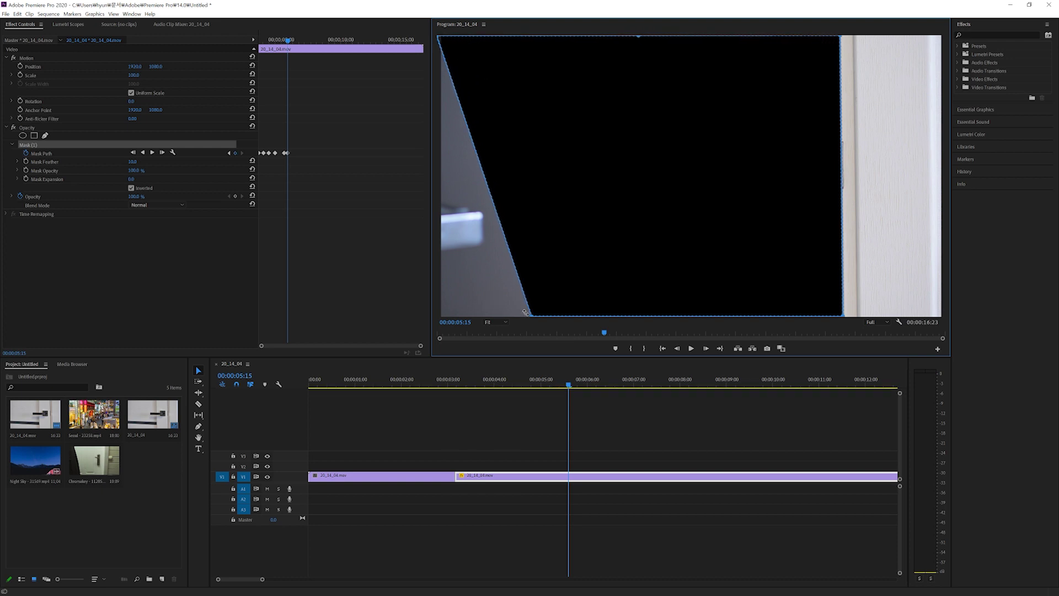
drag(532, 316, 441, 318)
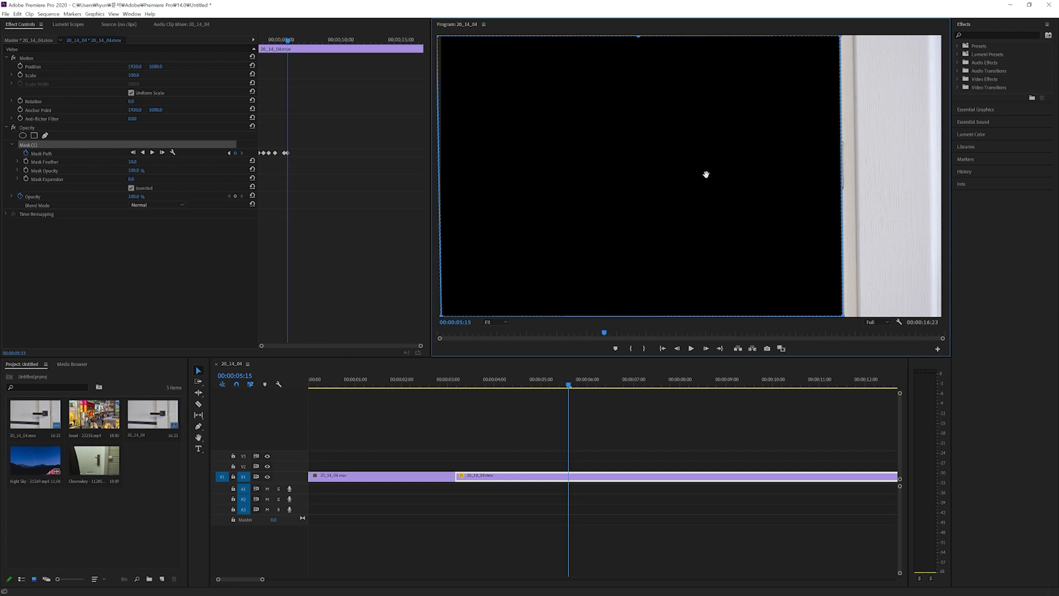
Move both door clips up to track V2 and place the Seoul street clip on V1, starting at the split
drag(424, 450, 489, 485)
click(476, 469)
mouse_move(476, 467)
mouse_down()
mouse_move(425, 500)
mouse_move(472, 482)
mouse_move(473, 466)
mouse_up()
drag(92, 413, 456, 480)
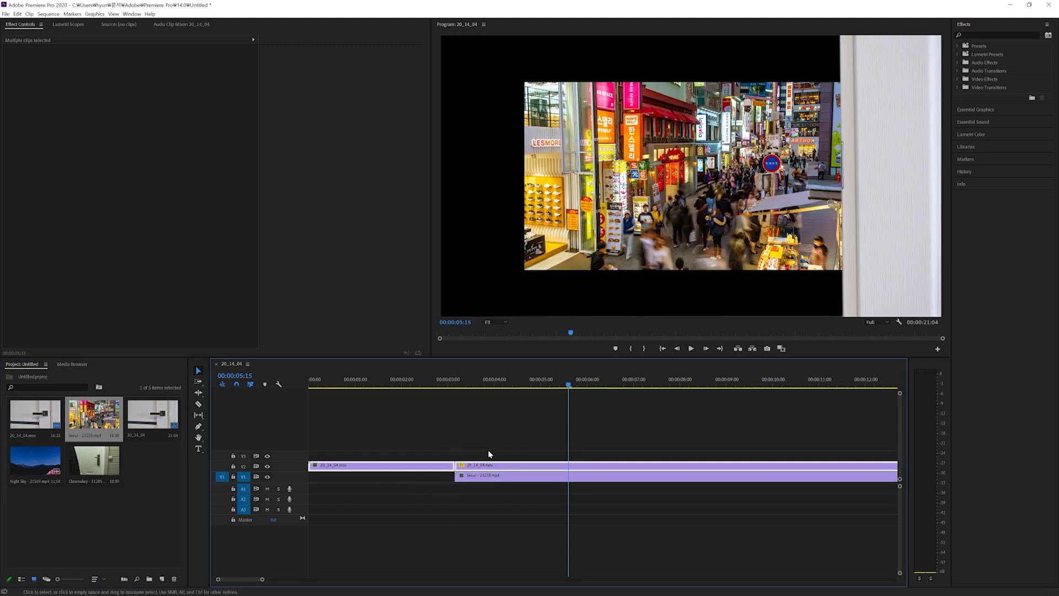
Set the Scale of the Seoul street clip on V1 to 150
click(521, 475)
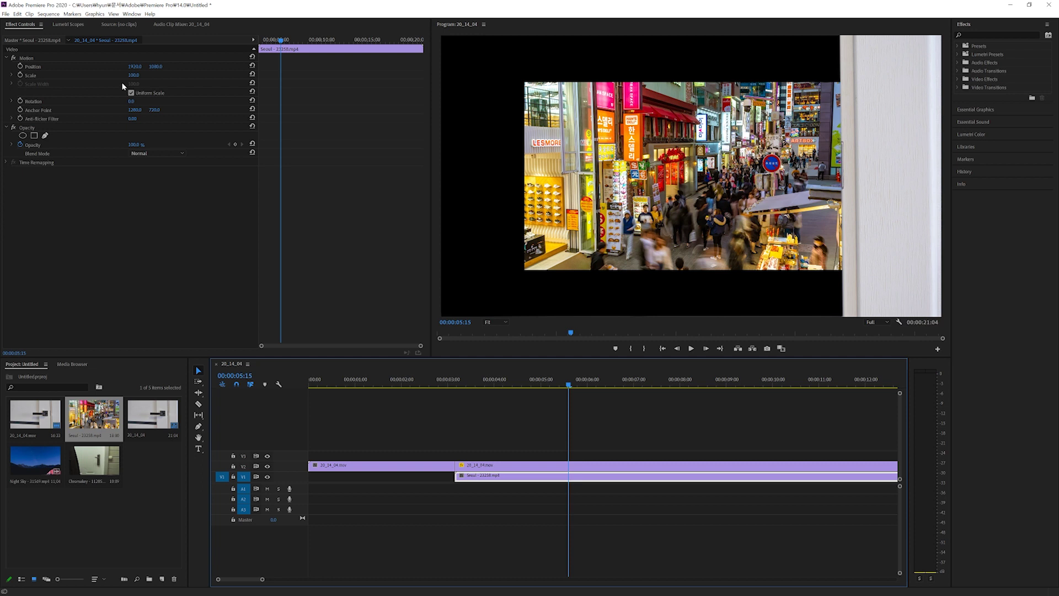
click(133, 75)
text(150)
key(Return)
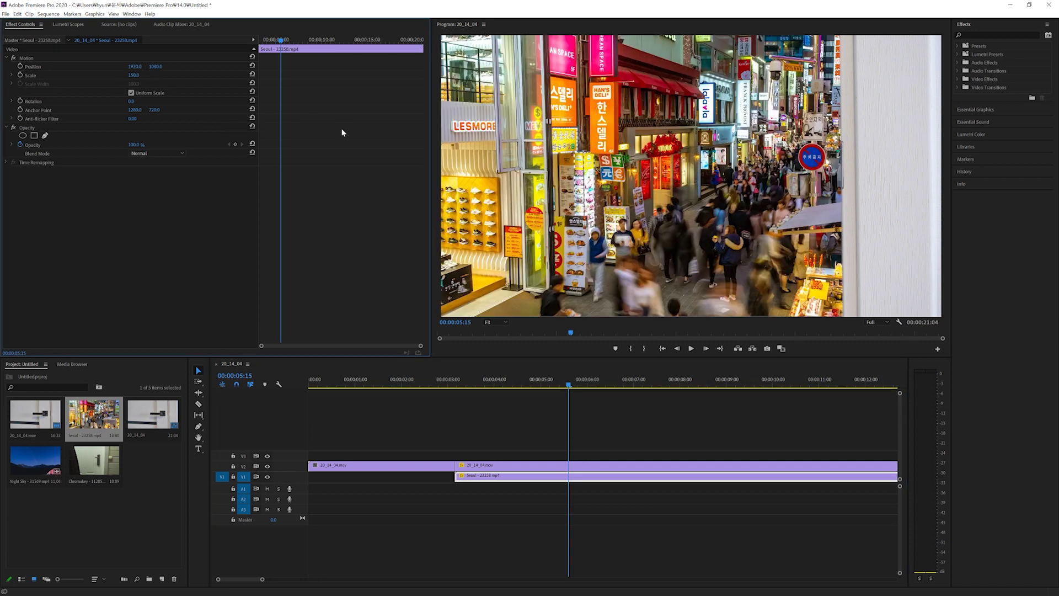
Play the sequence from about 00:00:02:21 to check the street footage behind the opening door
click(566, 385)
drag(515, 394, 443, 401)
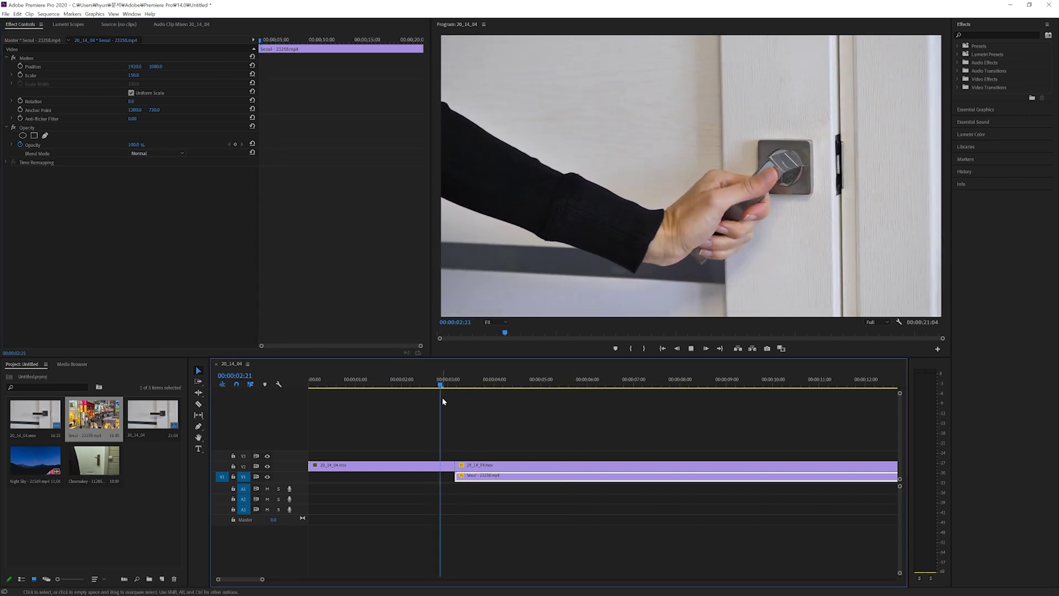
key(space)
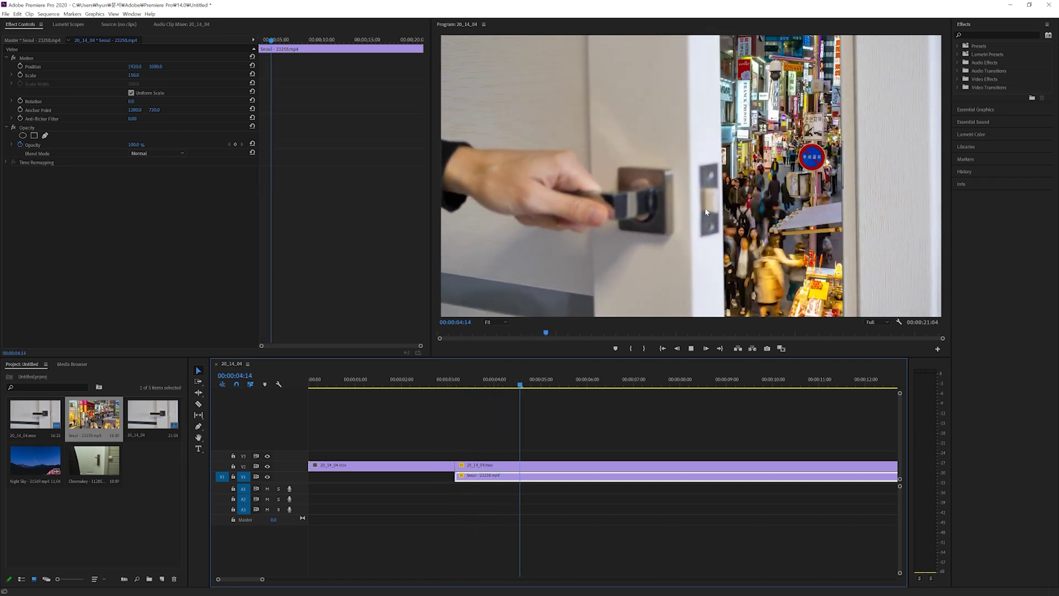
key(space)
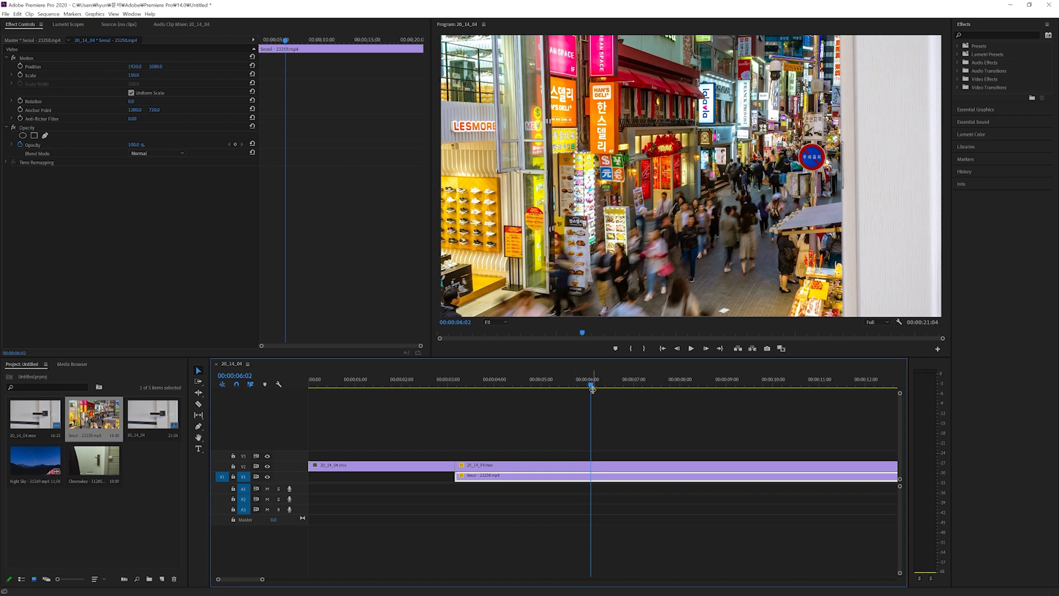
Find the Dip to White transition by searching for "dip" and apply it to the start of the Seoul street clip
drag(592, 389, 514, 411)
click(970, 37)
text(dip)
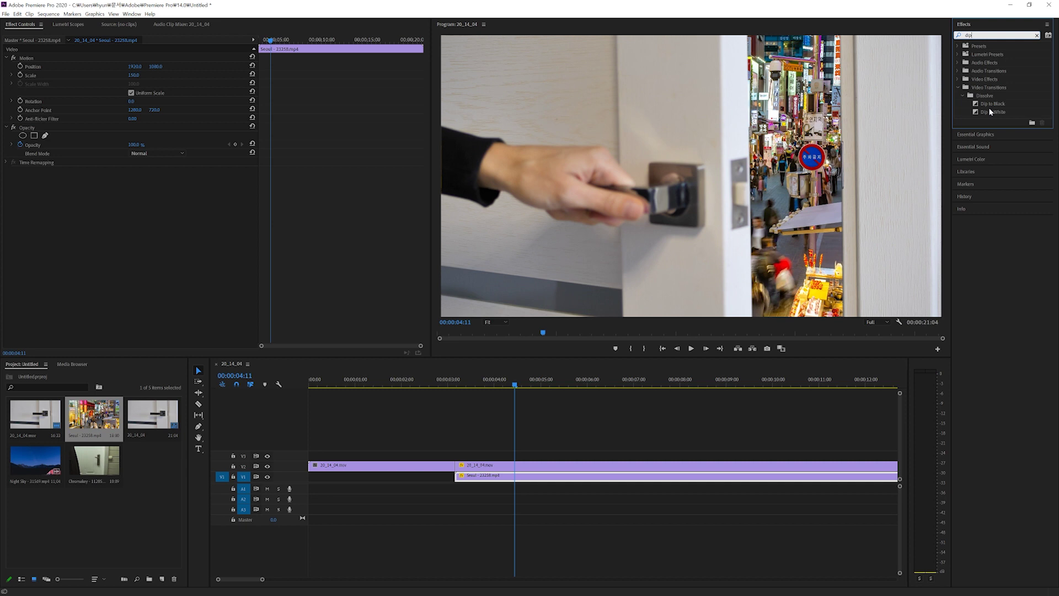
drag(991, 116, 460, 478)
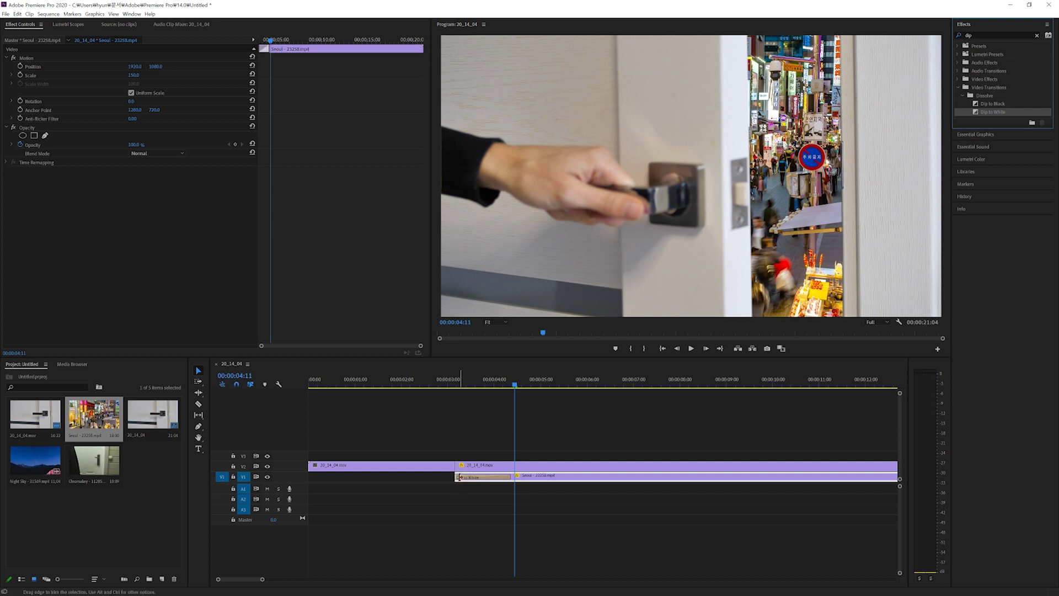
Lengthen the Dip to White transition to 00:00:02:14 and scrub through the door opening to check it
mouse_move(517, 382)
mouse_down()
mouse_move(447, 395)
mouse_move(536, 395)
mouse_move(502, 394)
mouse_up()
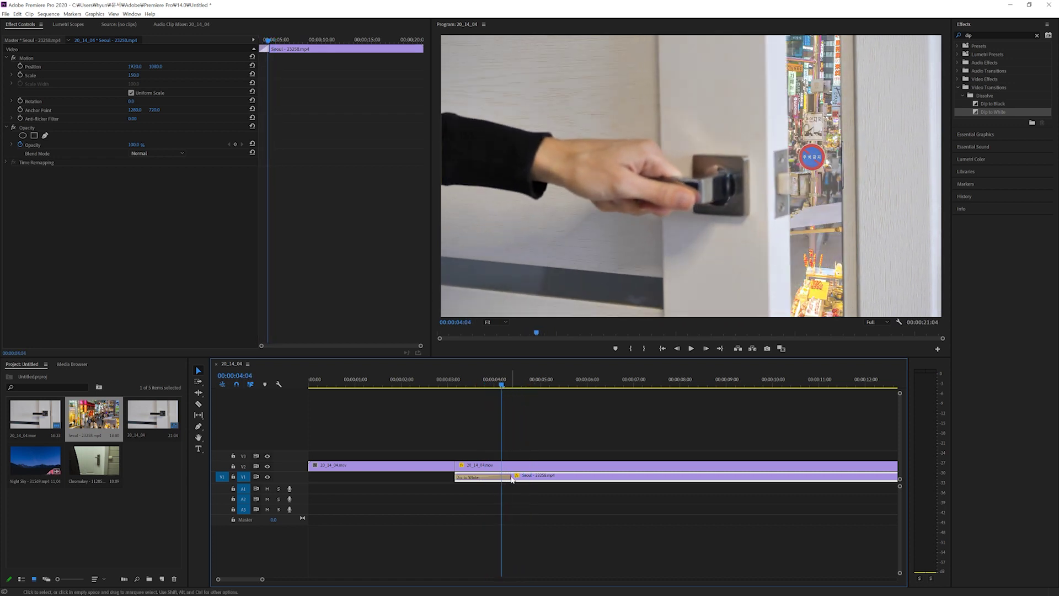
drag(511, 478, 574, 475)
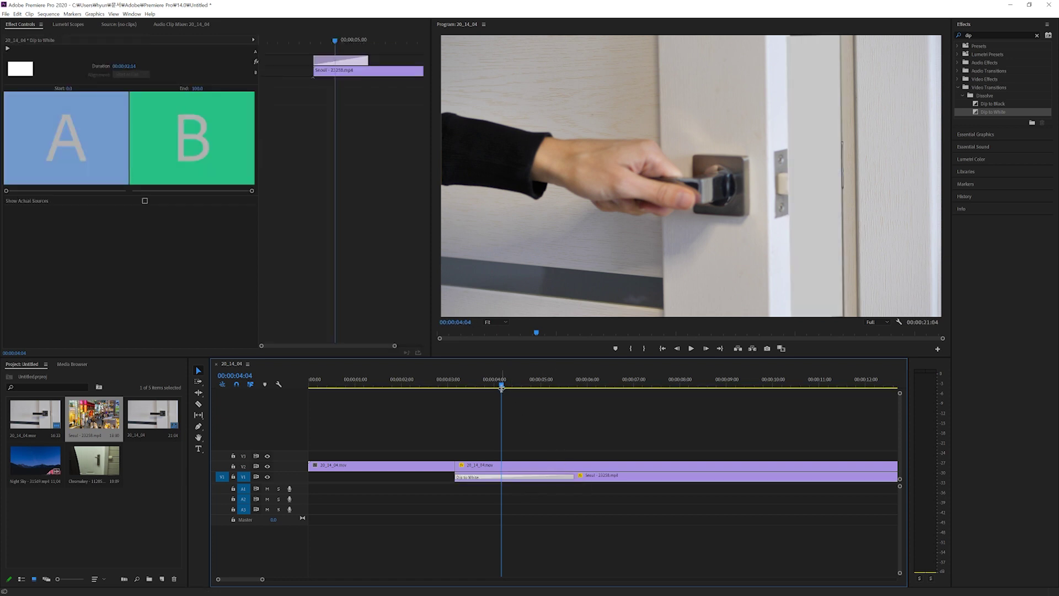
drag(501, 387, 574, 397)
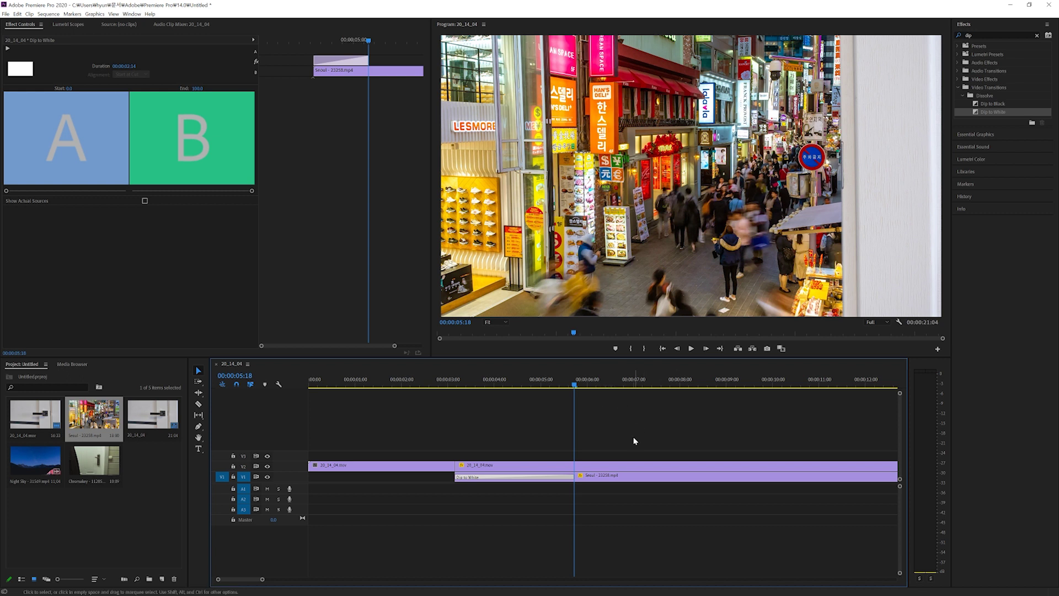
Keyframe the masked door clip's Scale at 100 at 00:00:05:11 and enlarge it at 00:00:05:15 until the door frame leaves the picture
click(590, 466)
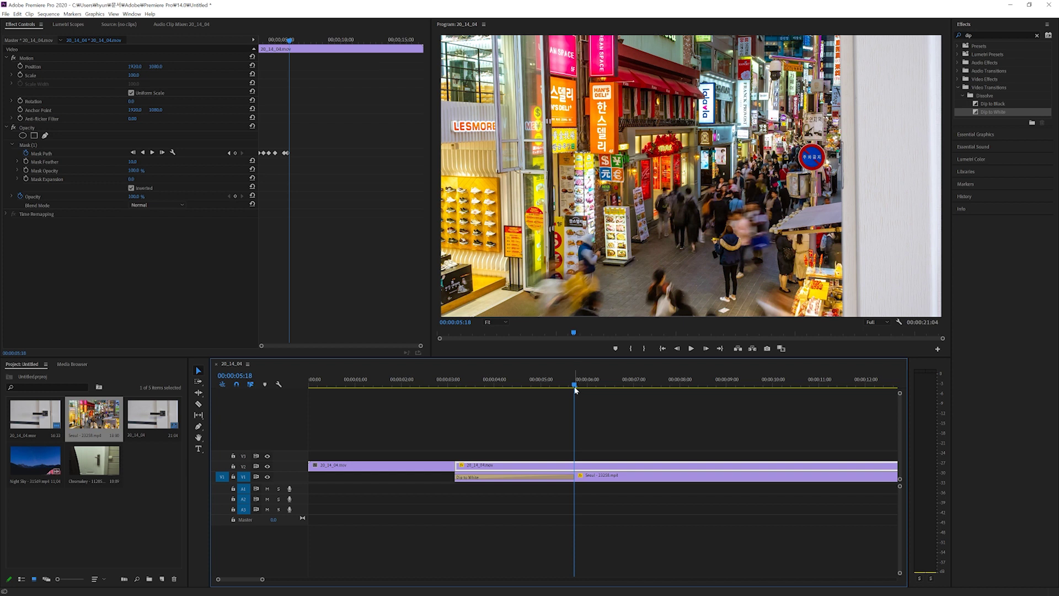
mouse_move(573, 388)
mouse_down()
mouse_move(508, 388)
mouse_move(558, 392)
mouse_up()
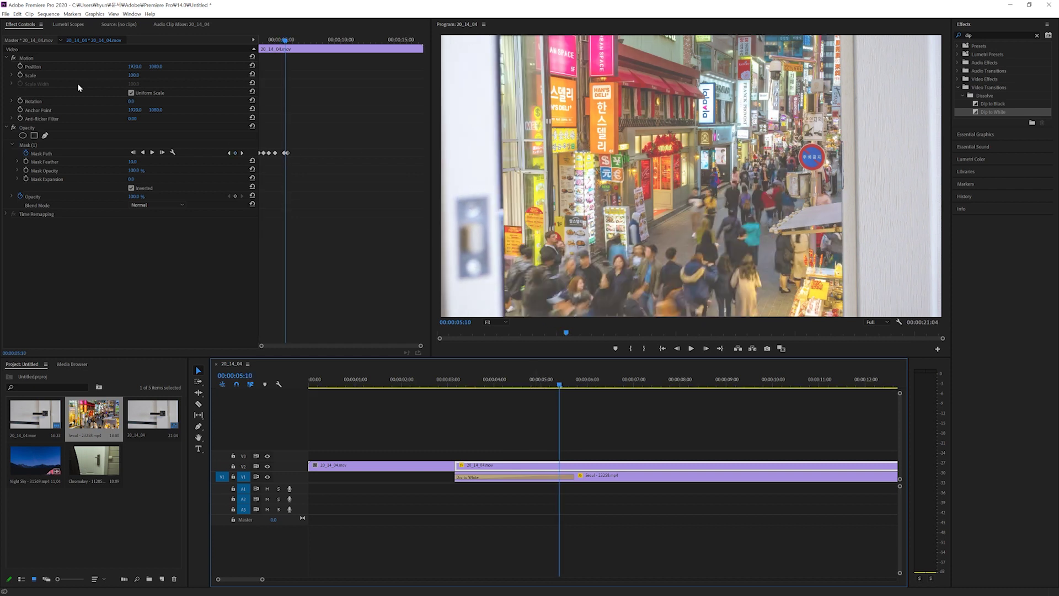
click(19, 66)
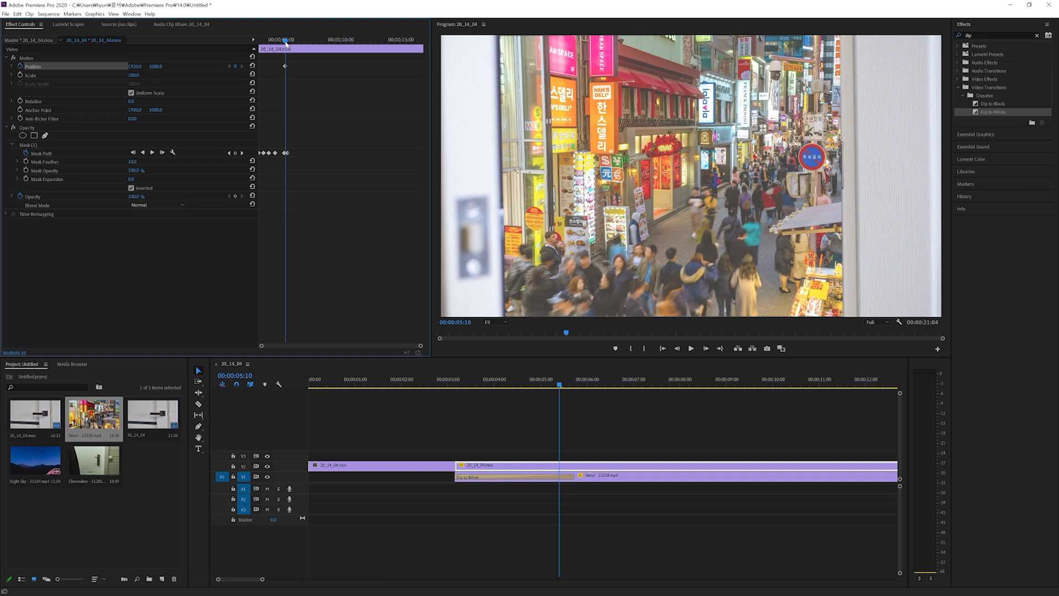
drag(285, 41, 291, 42)
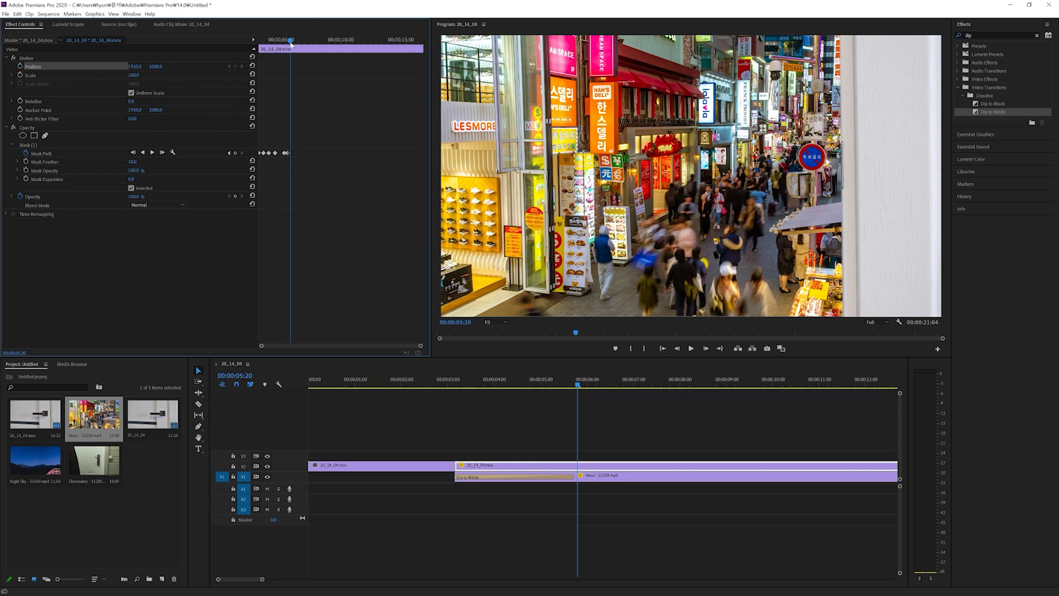
drag(290, 43, 286, 43)
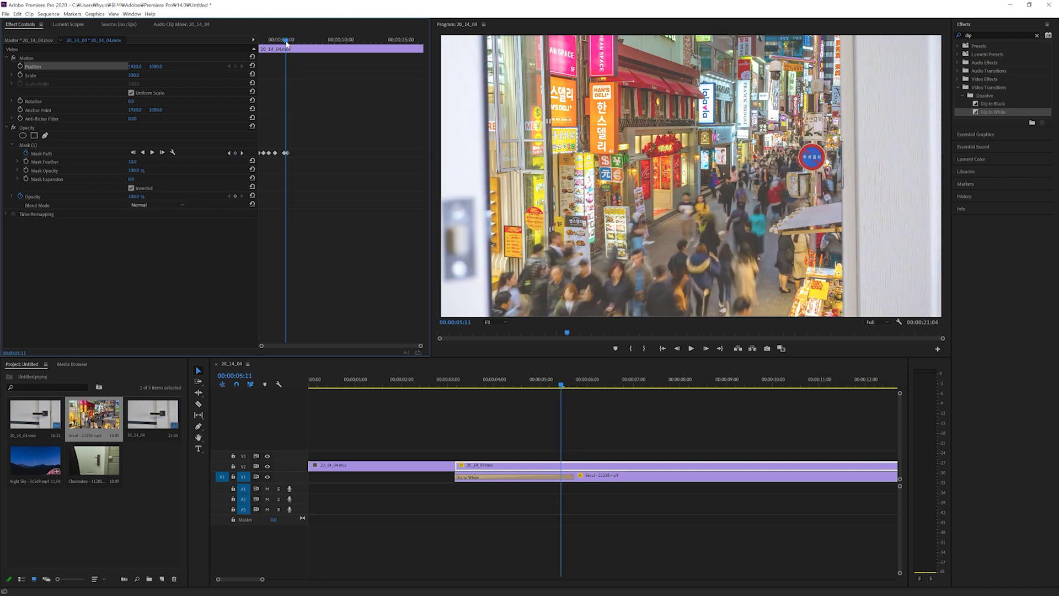
click(21, 75)
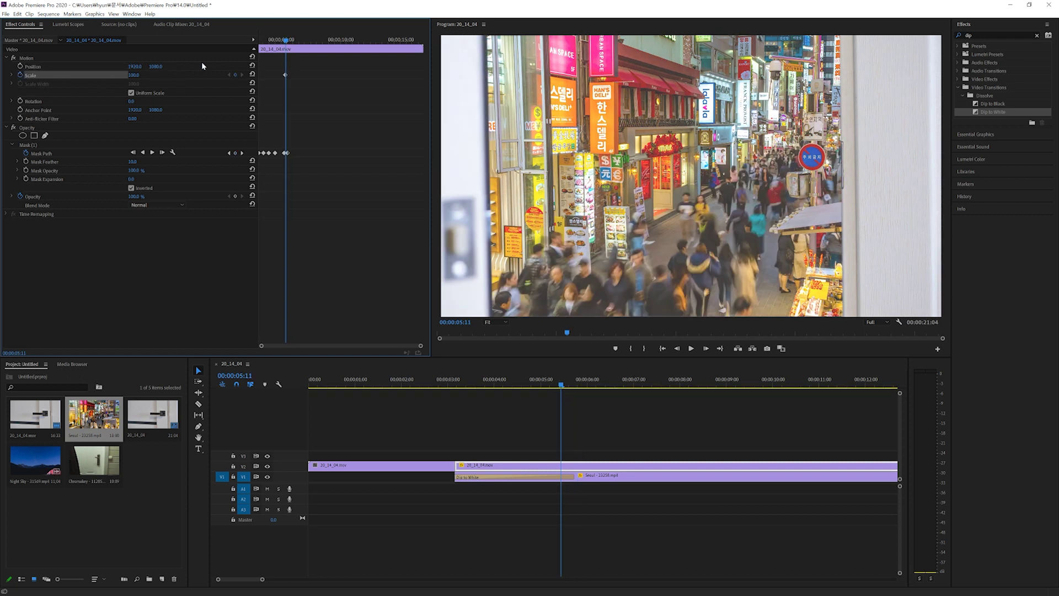
drag(285, 40, 288, 40)
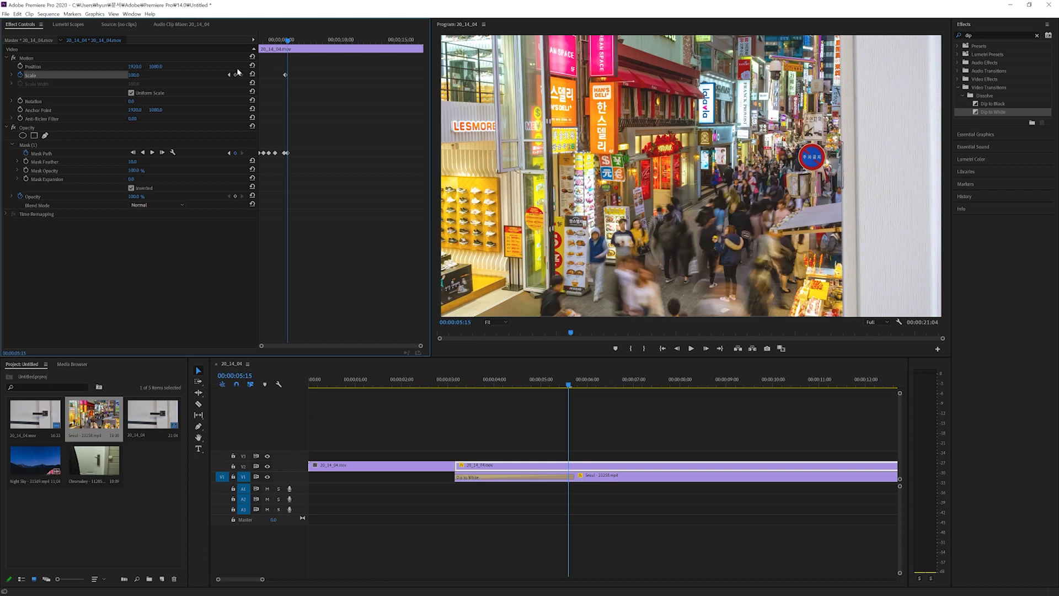
drag(146, 79, 187, 79)
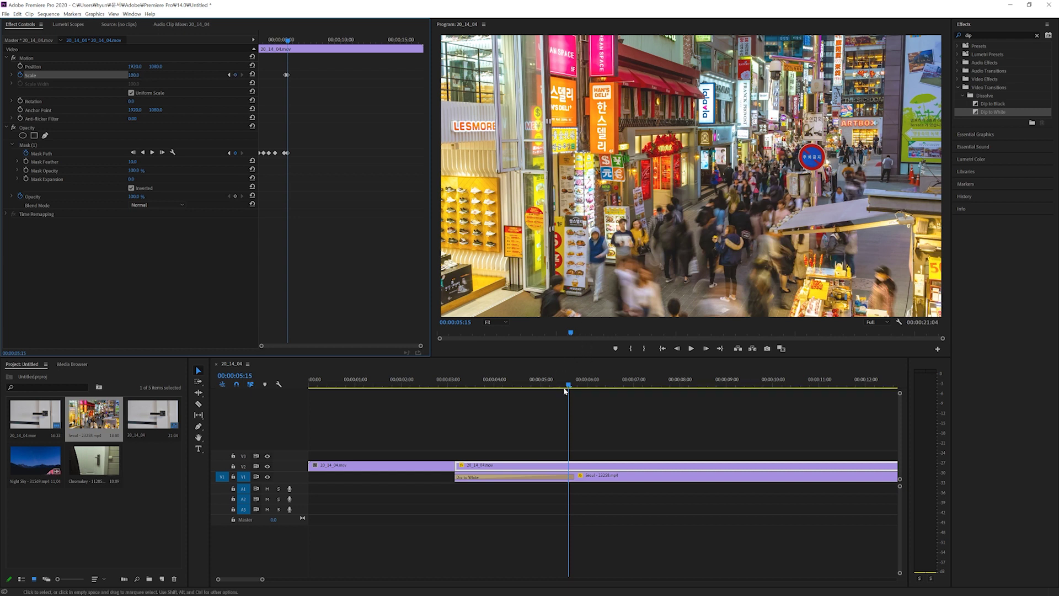
mouse_move(568, 385)
mouse_down()
mouse_move(534, 387)
mouse_move(585, 386)
mouse_up()
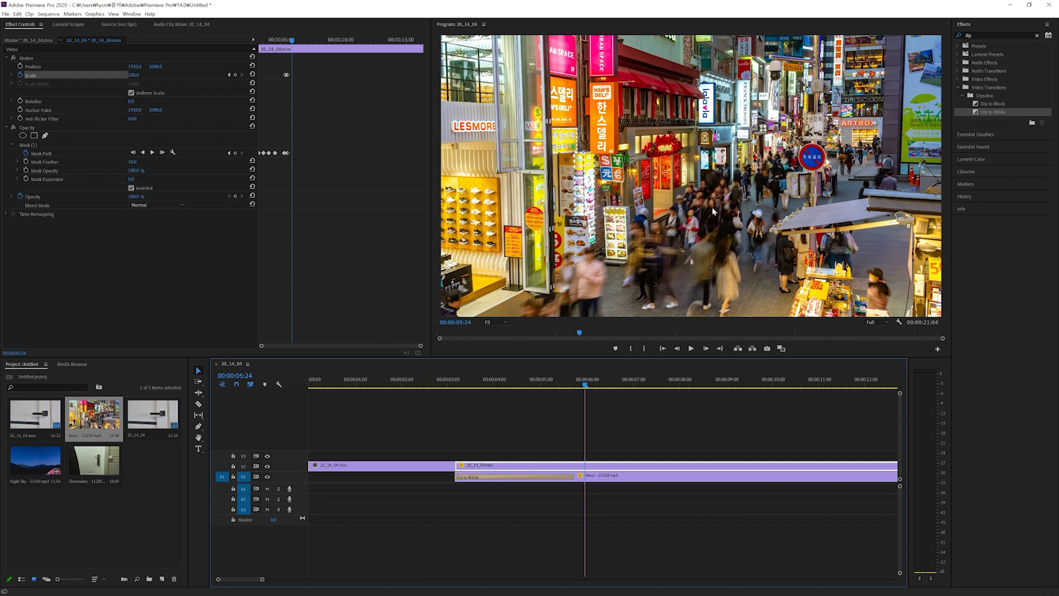
Delete all clips from the timeline and return the playhead to the start of the sequence
drag(613, 500, 425, 430)
key(Delete)
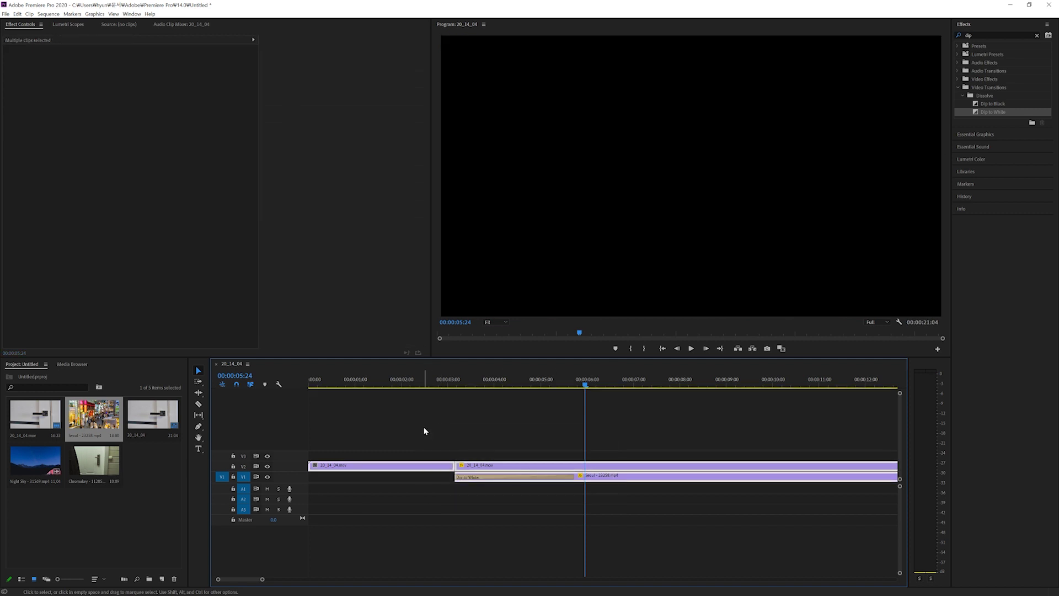
click(156, 483)
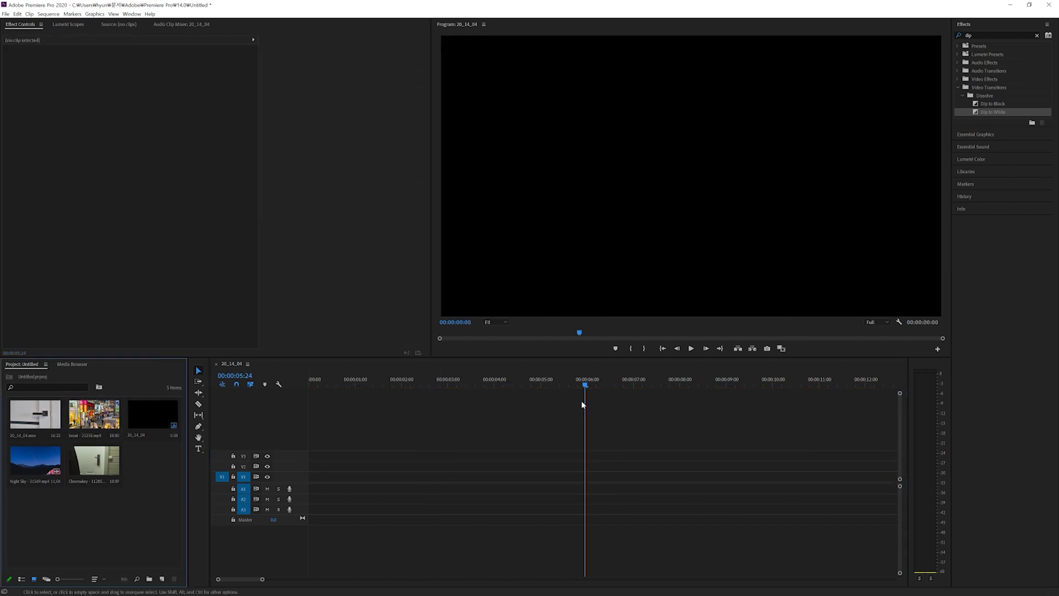
click(492, 397)
key(Home)
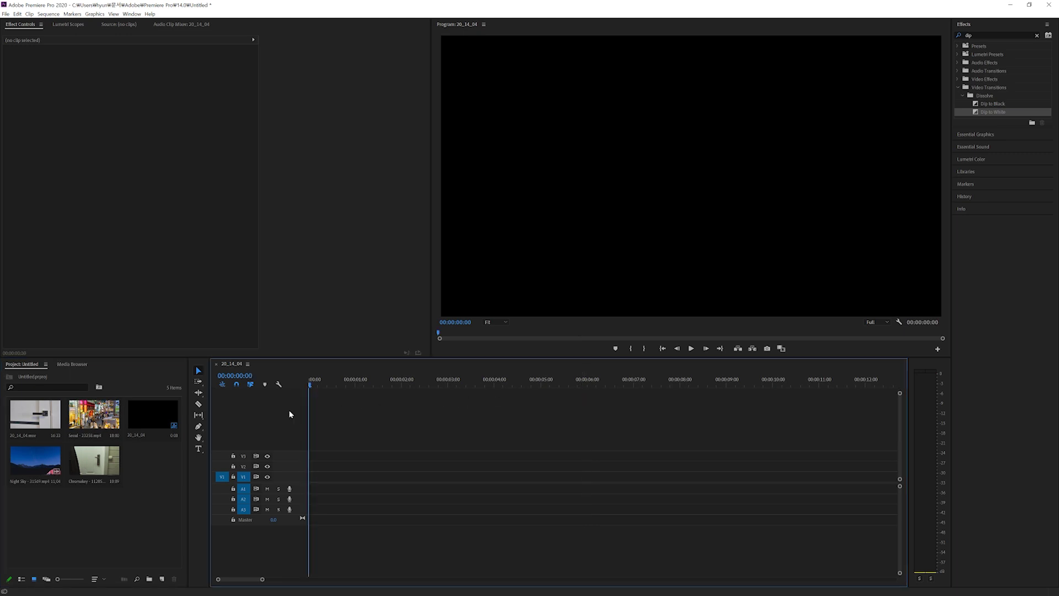
Place the Chromakey clip at the start of V1, changing the sequence settings to match it, and scrub to the door opening
drag(97, 463, 316, 475)
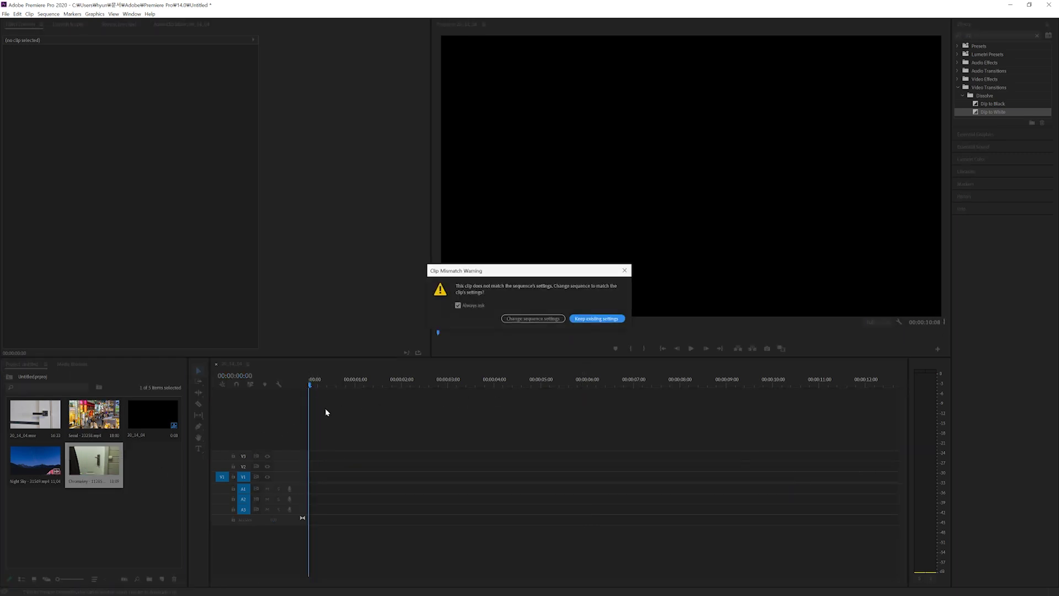
click(556, 322)
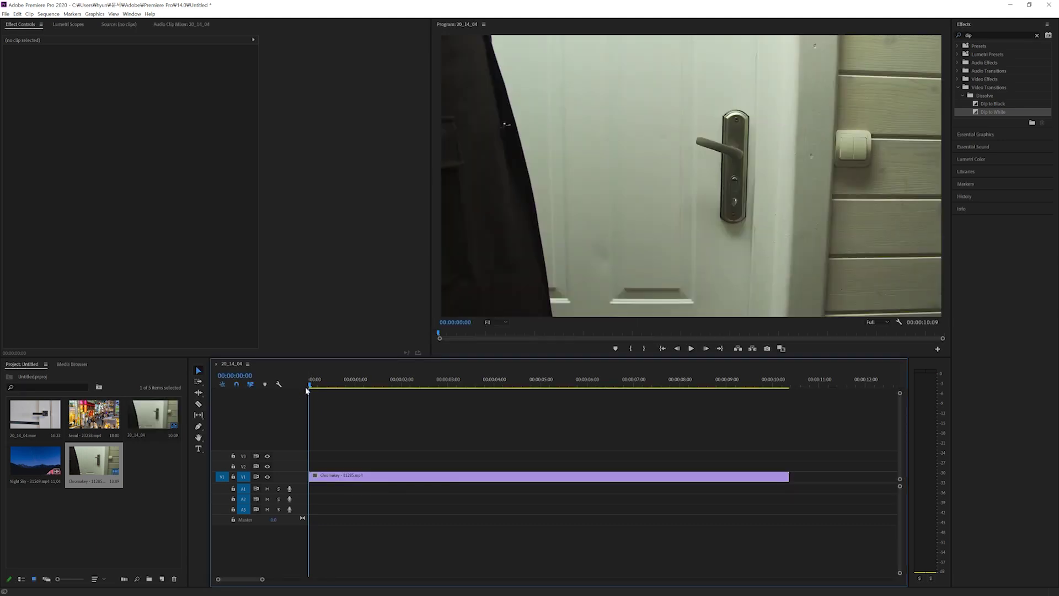
drag(310, 390, 447, 400)
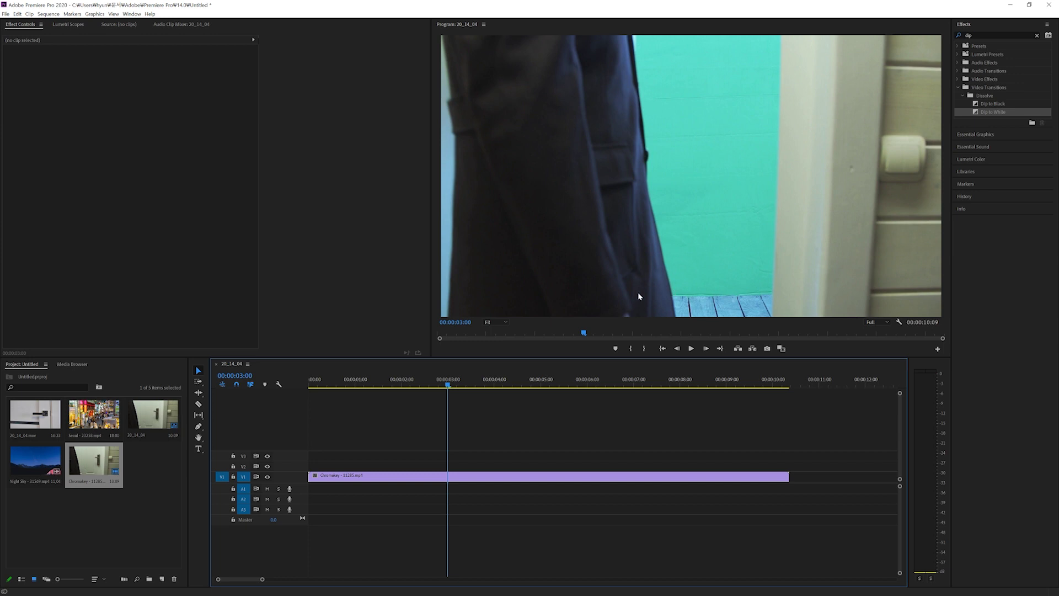
click(446, 386)
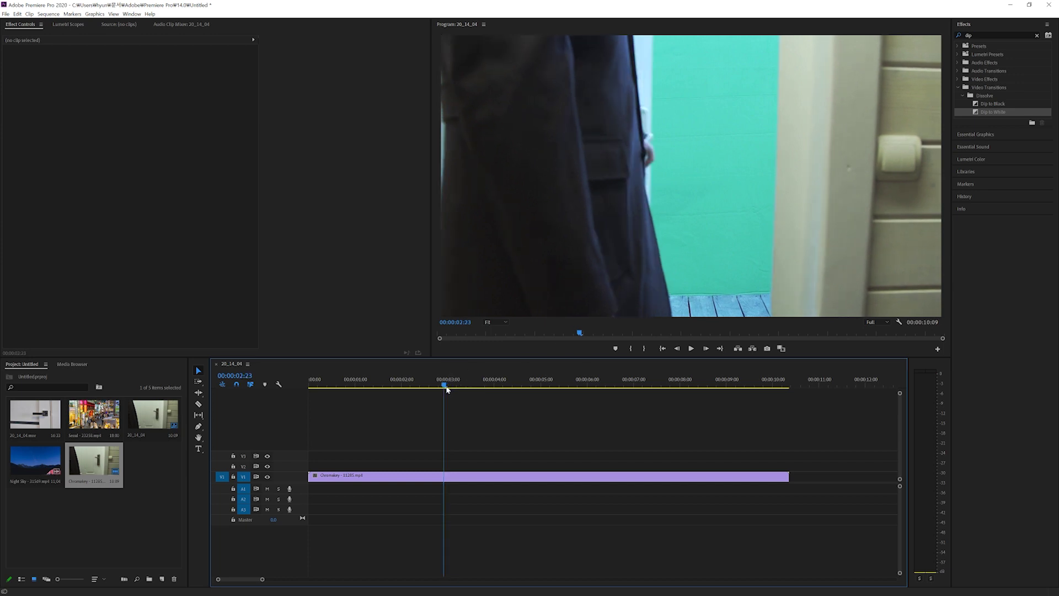
Move the Chromakey clip to V2 and place the Night Sky clip on V1 at 00:00:02:02 without its audio
drag(446, 387, 406, 388)
drag(423, 480, 426, 468)
click(44, 469)
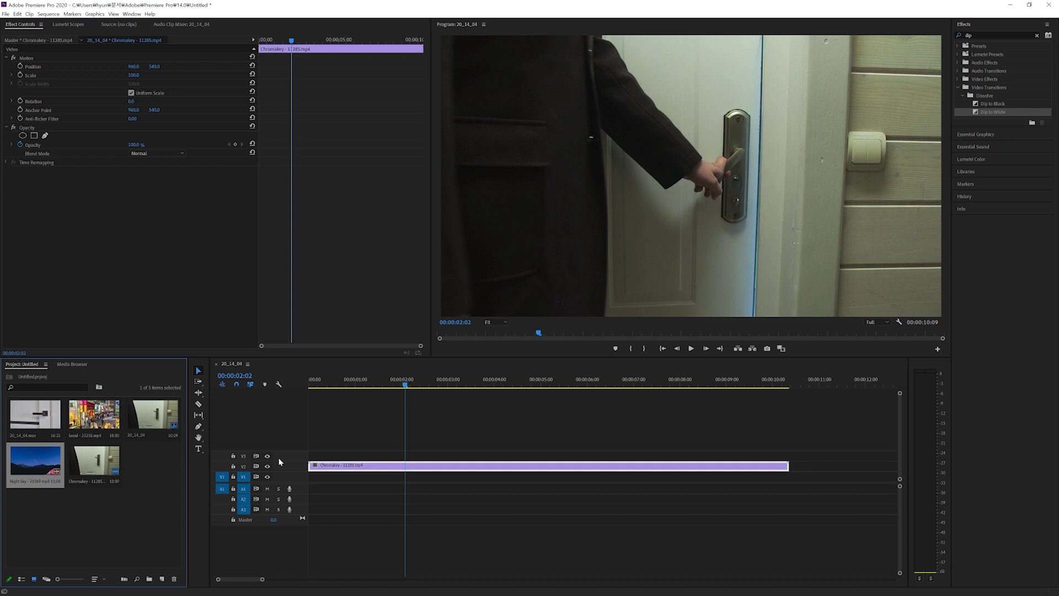
drag(44, 469, 407, 488)
click(451, 502)
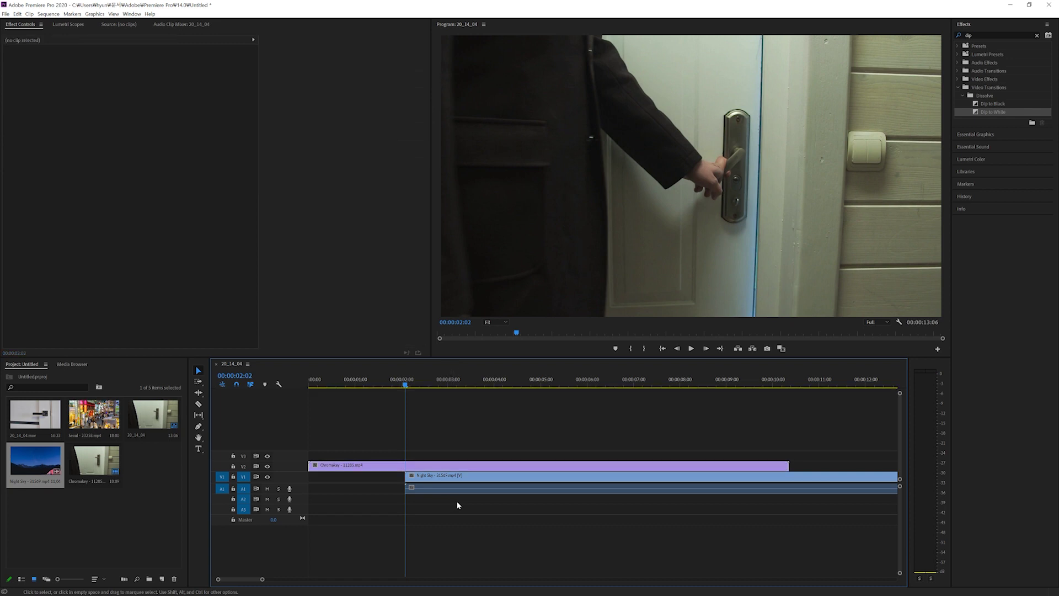
click(464, 490)
key(Delete)
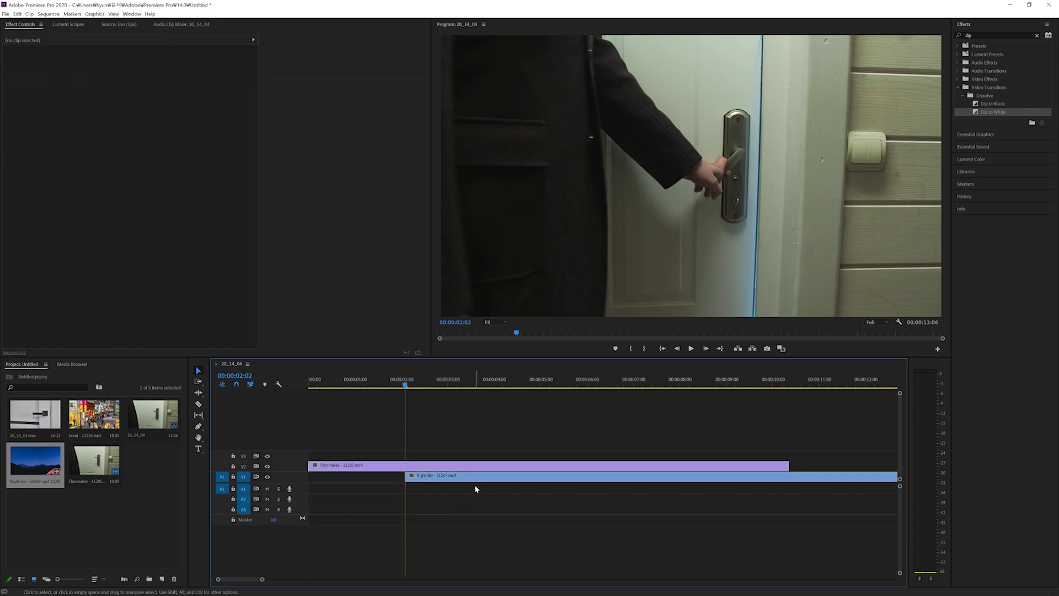
Advance to 00:00:02:06, find the Ultra Key effect by searching for "ultra", and apply it to the Chromakey clip
click(461, 466)
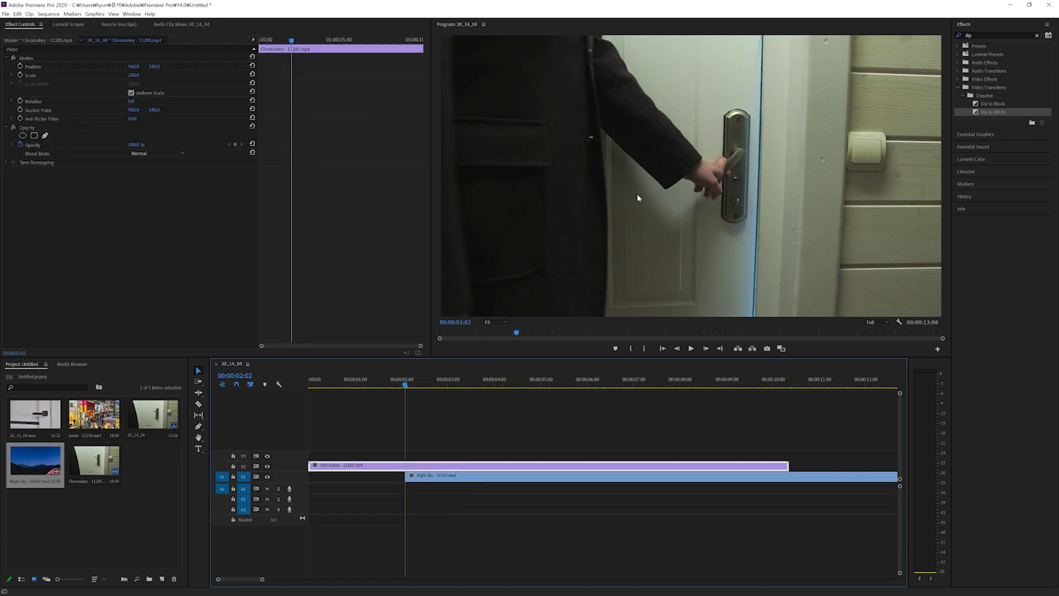
key(space)
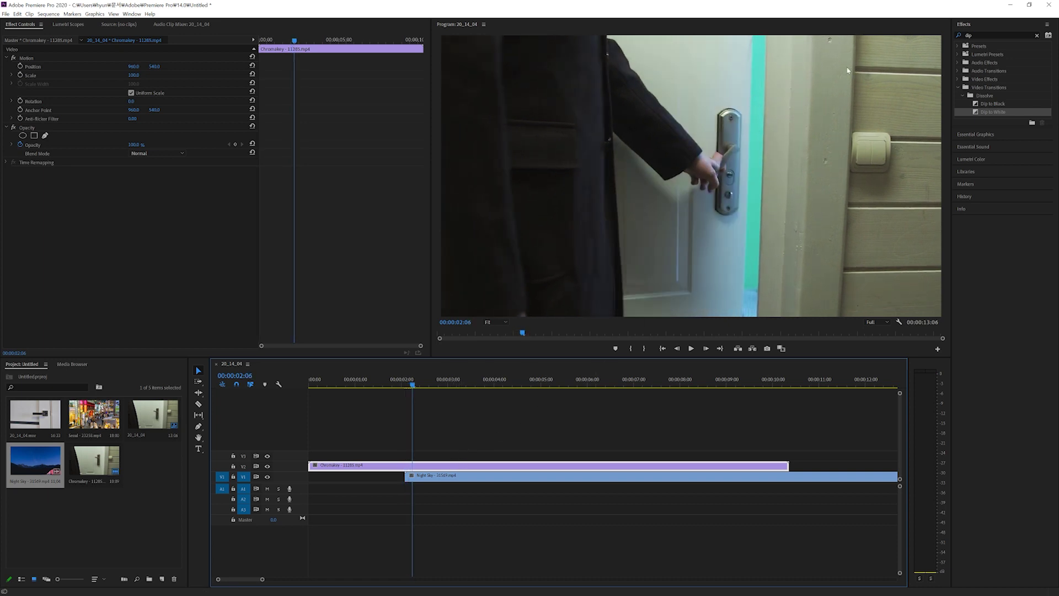
click(988, 35)
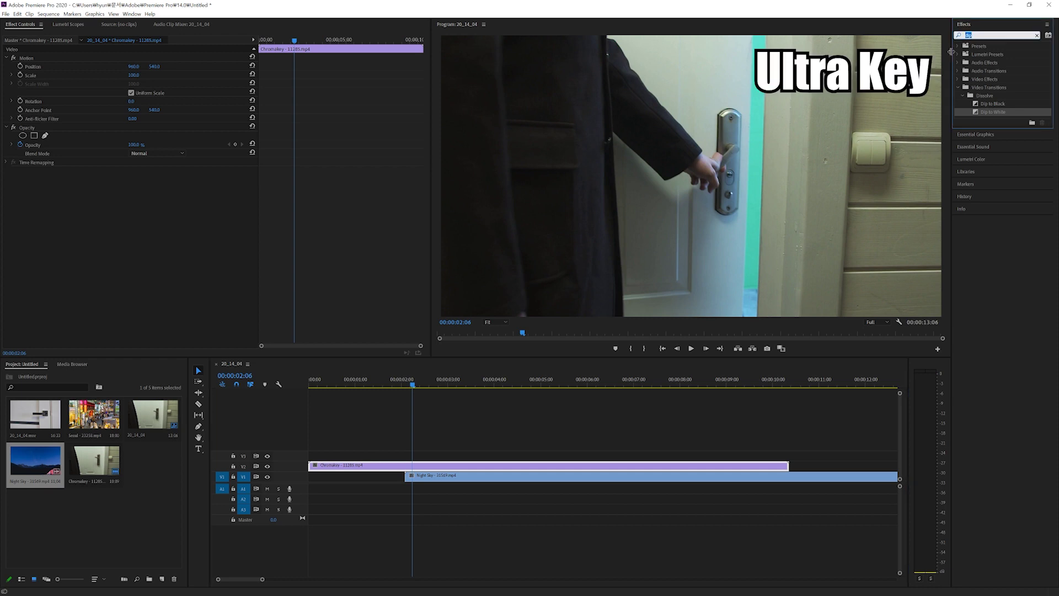
text(ultra)
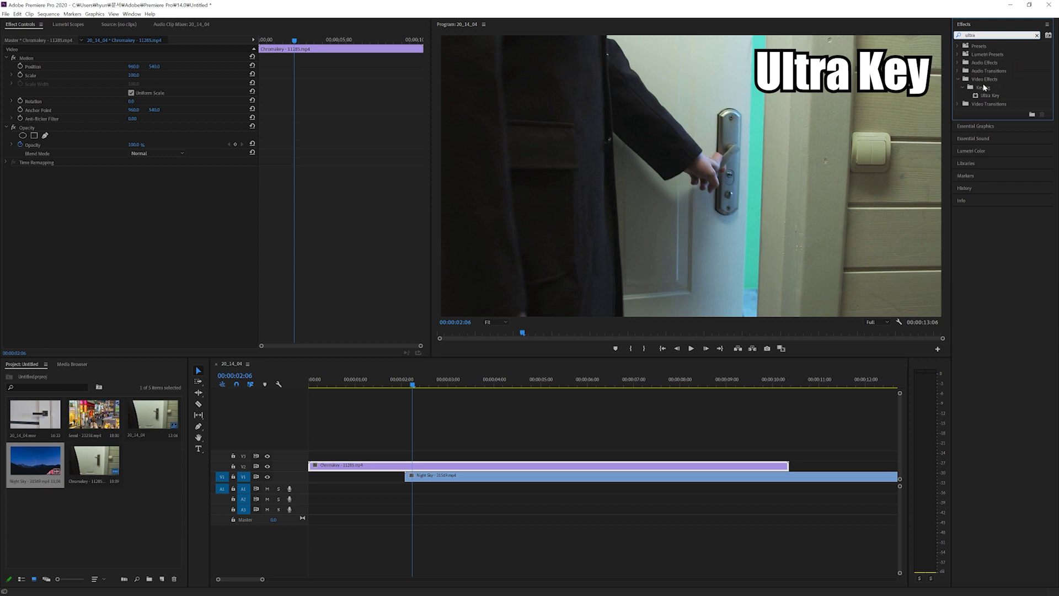
drag(987, 97, 517, 468)
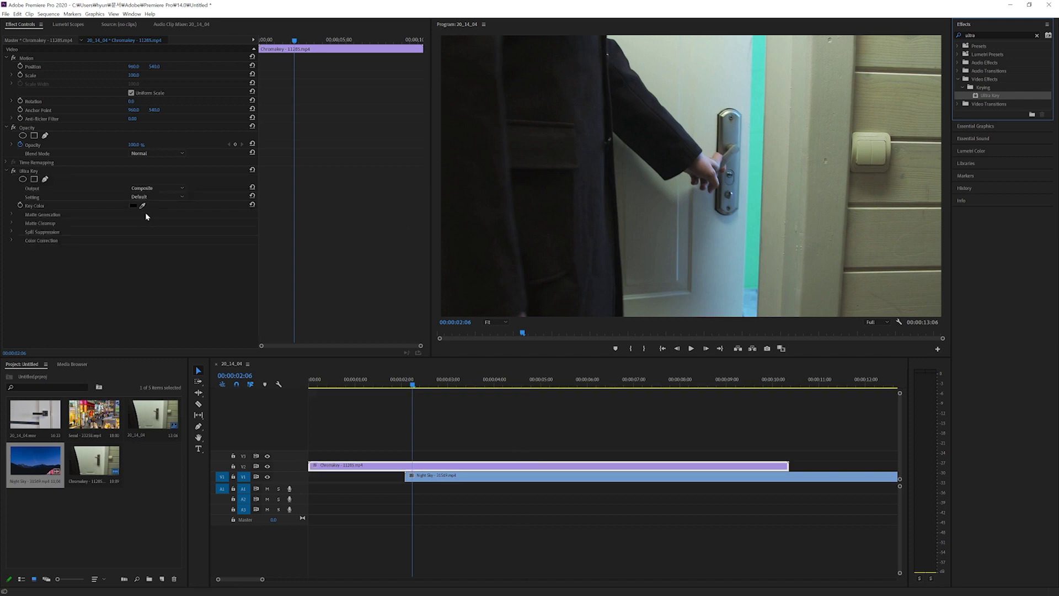
Sample the turquoise screen in the door gap as Ultra Key's Key Color and change its Setting to Aggressive at 00:00:04:01
drag(143, 207, 760, 95)
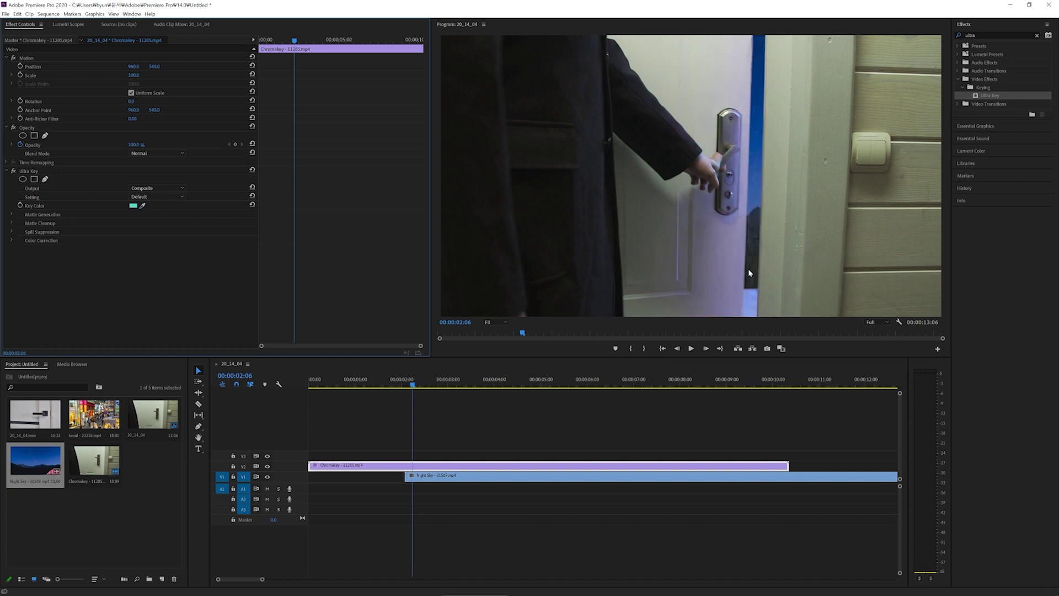
drag(414, 386, 496, 387)
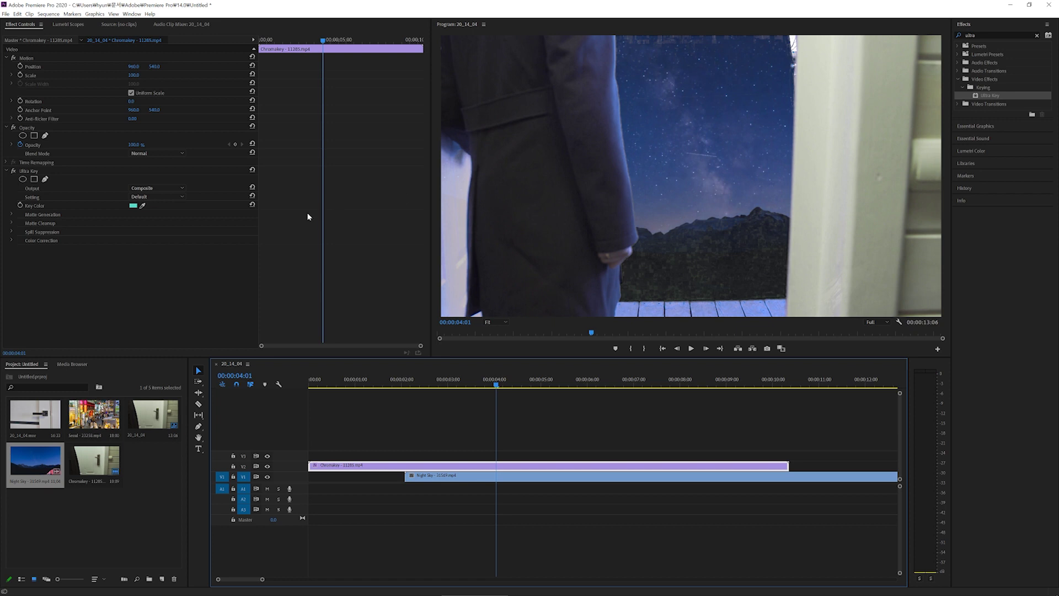
click(168, 197)
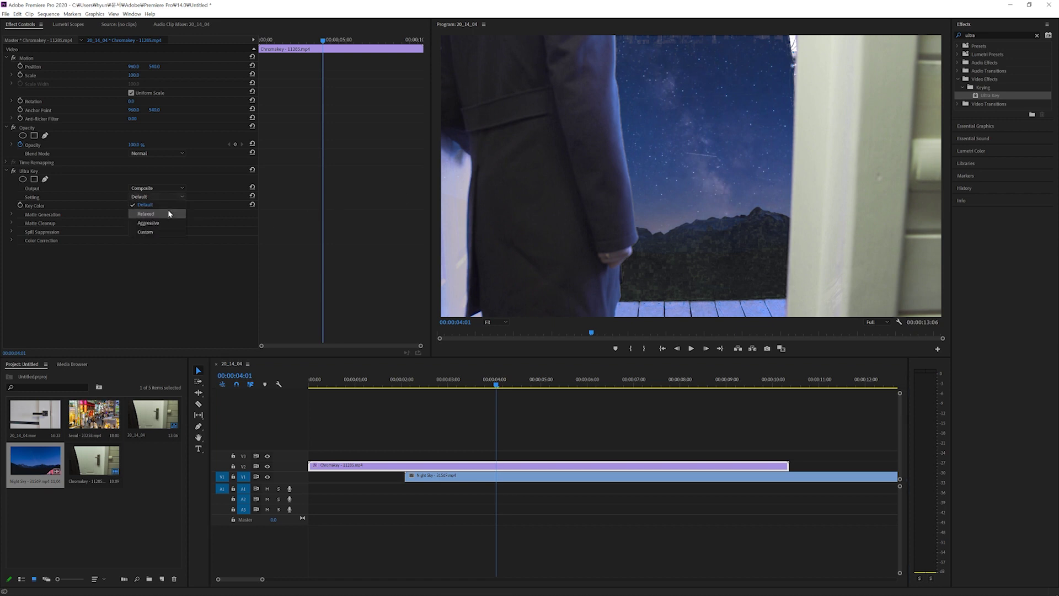
click(170, 224)
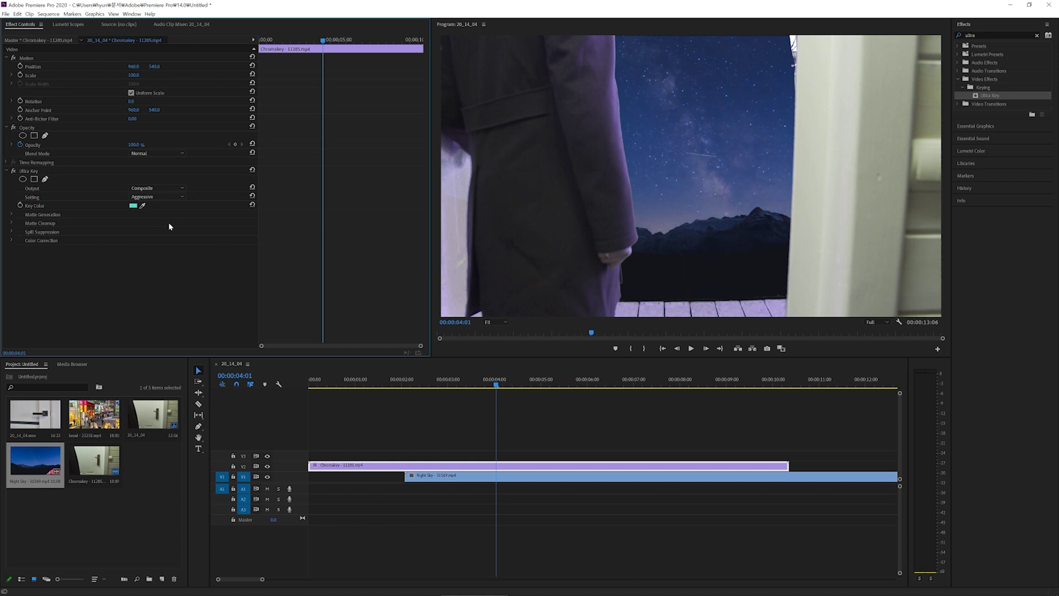
Scrub through the door opening to check the keyed night sky, ending at 00:00:02:03
click(487, 386)
drag(485, 389, 438, 390)
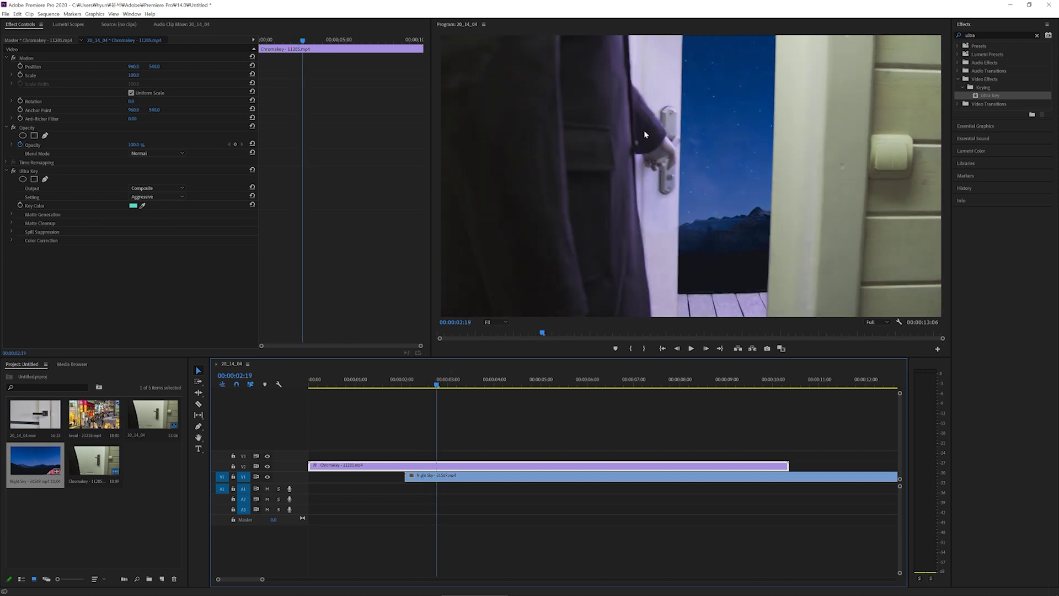
mouse_move(440, 389)
mouse_down()
mouse_move(404, 393)
mouse_move(544, 389)
mouse_move(451, 400)
mouse_up()
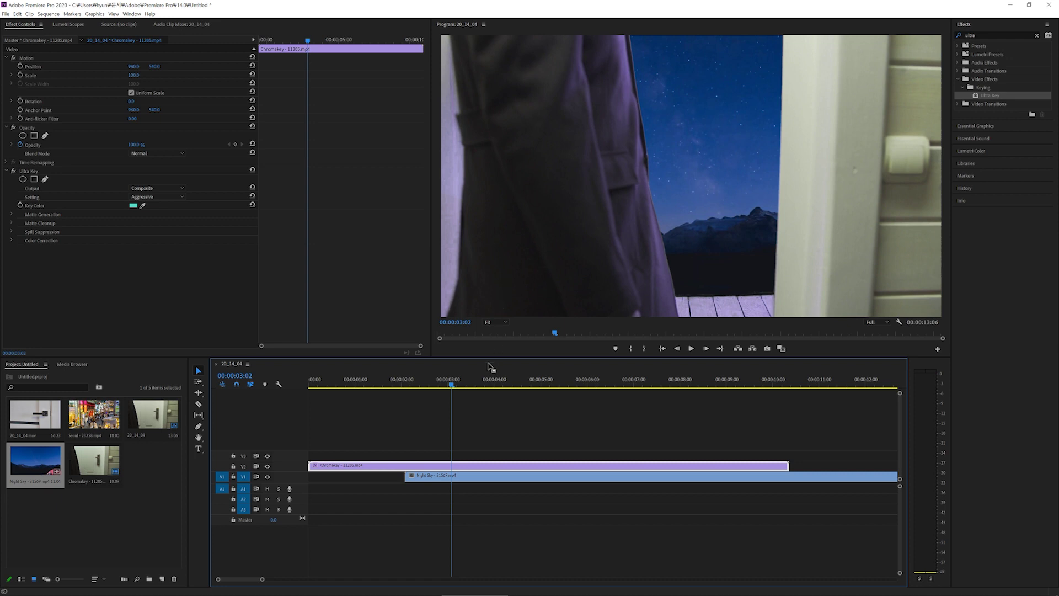
drag(451, 385, 407, 385)
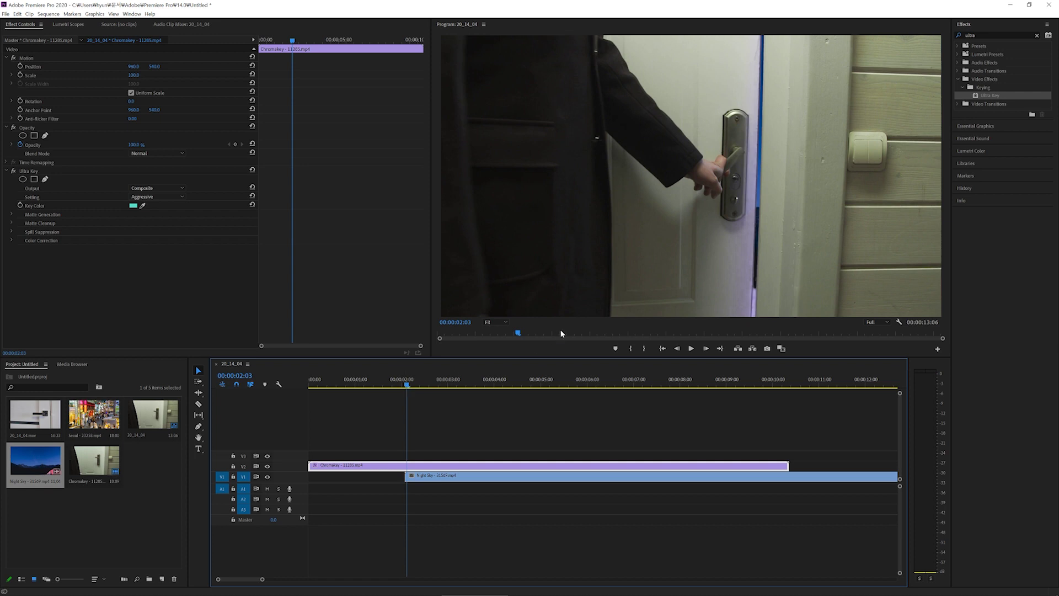